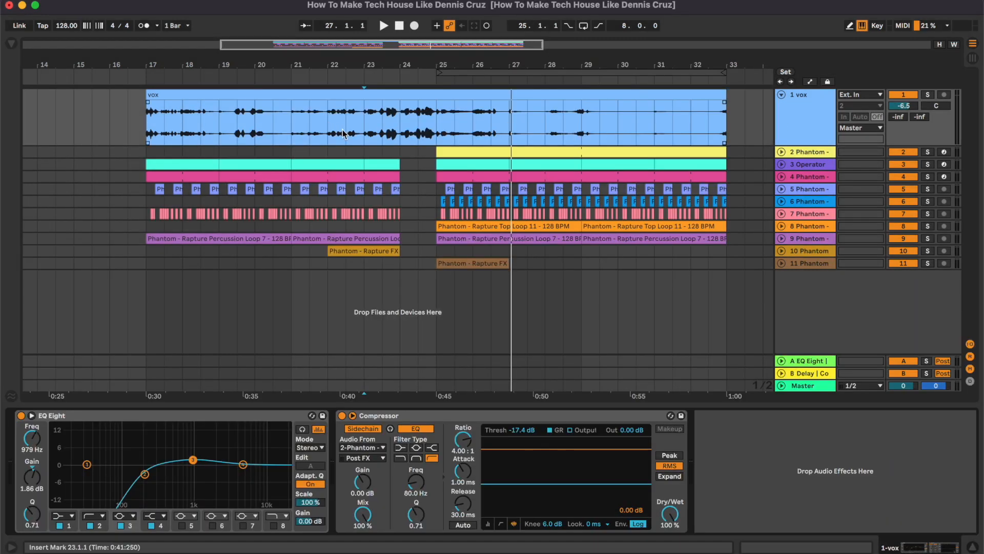
Play the full arrangement from bar 22 through the vocal lead-in and into bar 25.
click(332, 121)
key(space)
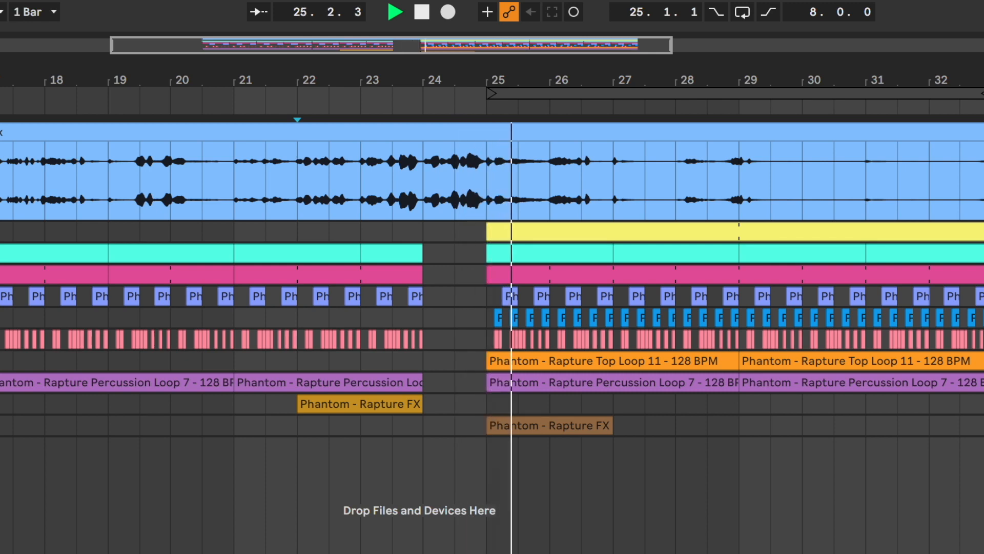
key(space)
Listen to the soloed vox track and examine its EQ Eight curve and sidechained Compressor while it plays.
click(109, 414)
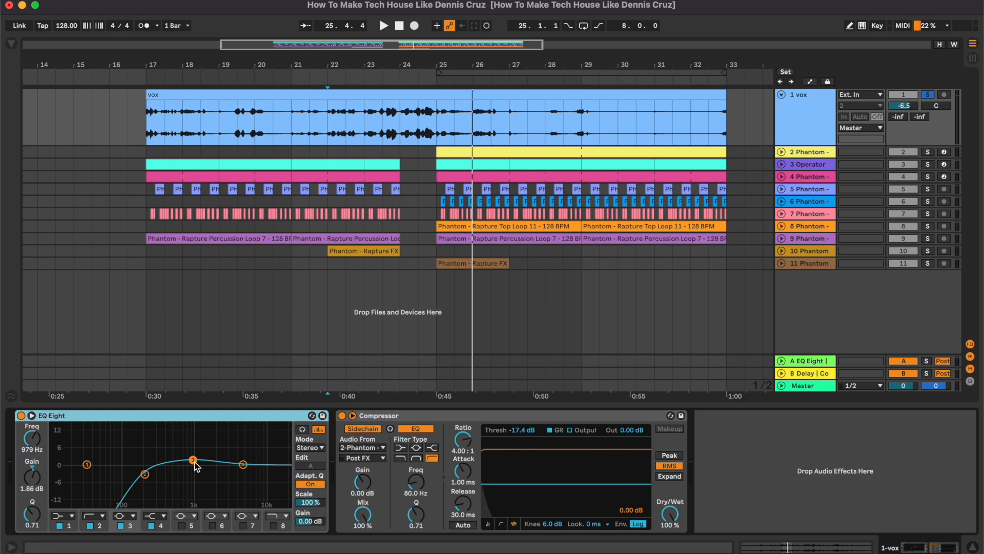
key(space)
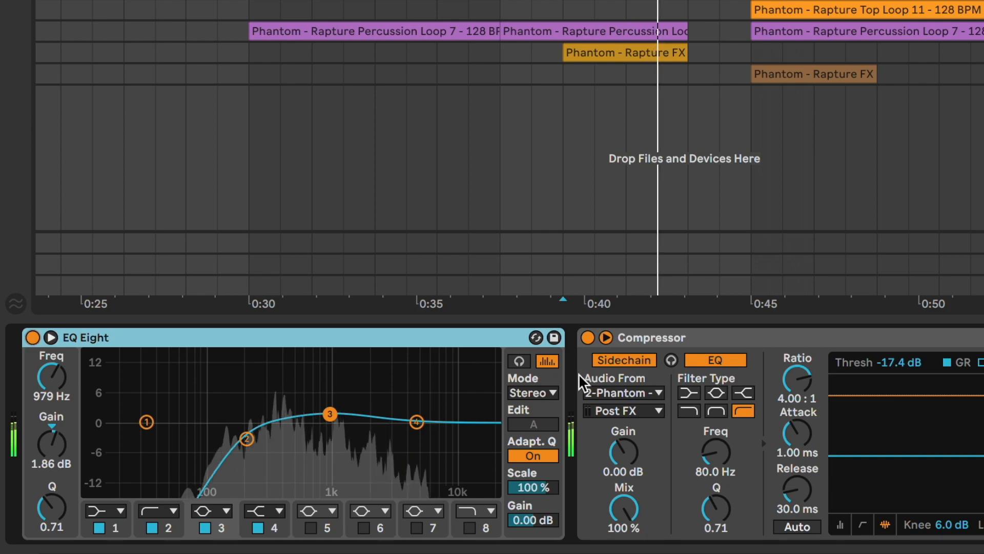
key(space)
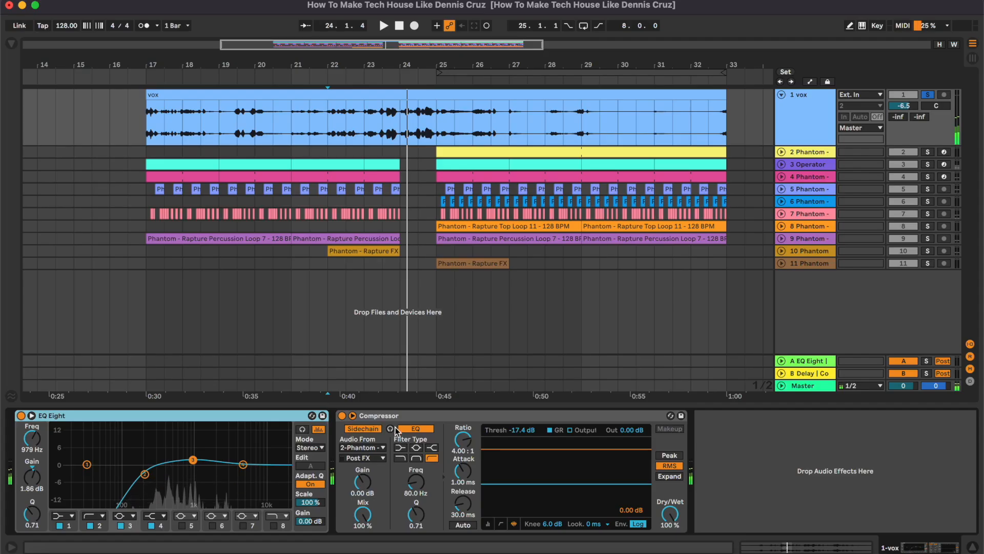
key(space)
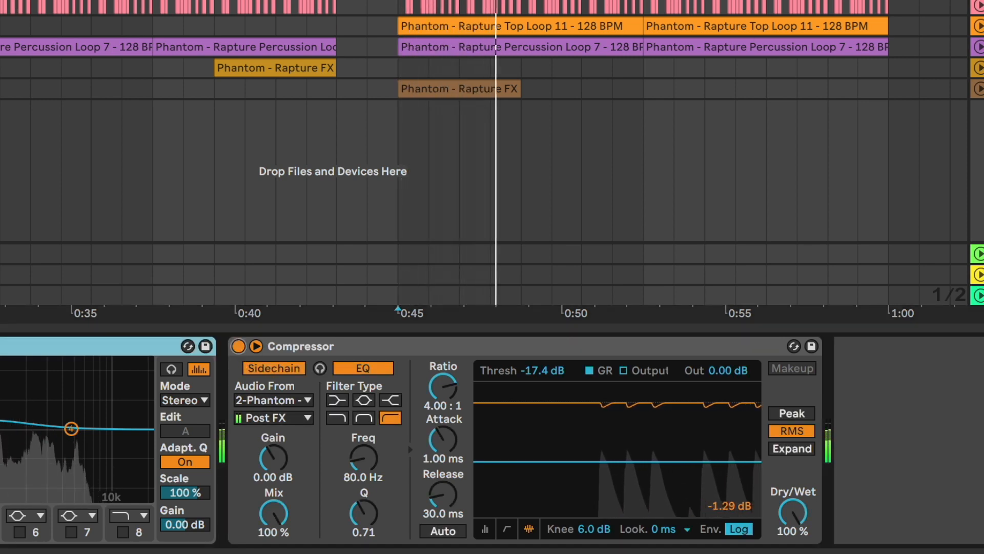
key(space)
Unfold the Rapture Kick 3 track, select its clip from bar 25 and listen to the kick soloed.
click(781, 152)
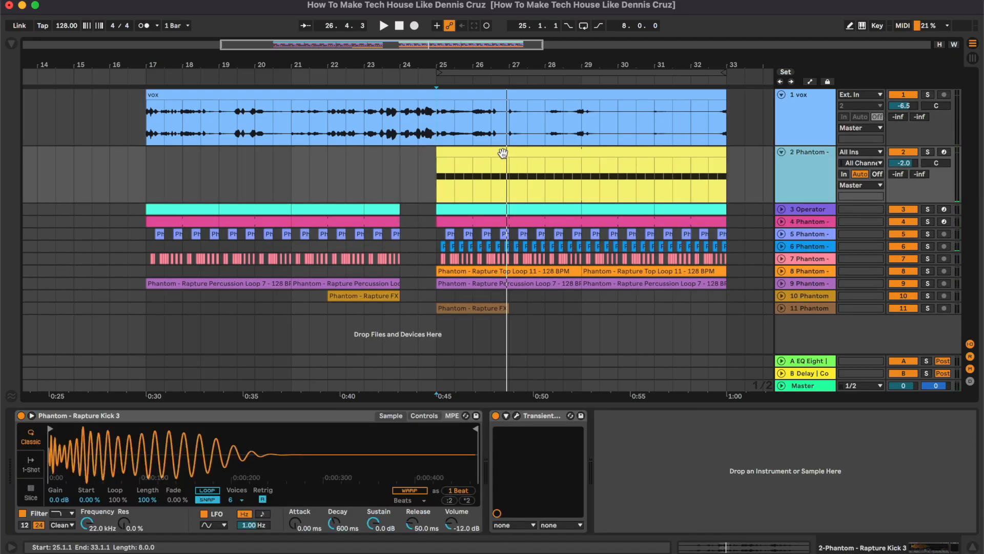
click(502, 152)
key(space)
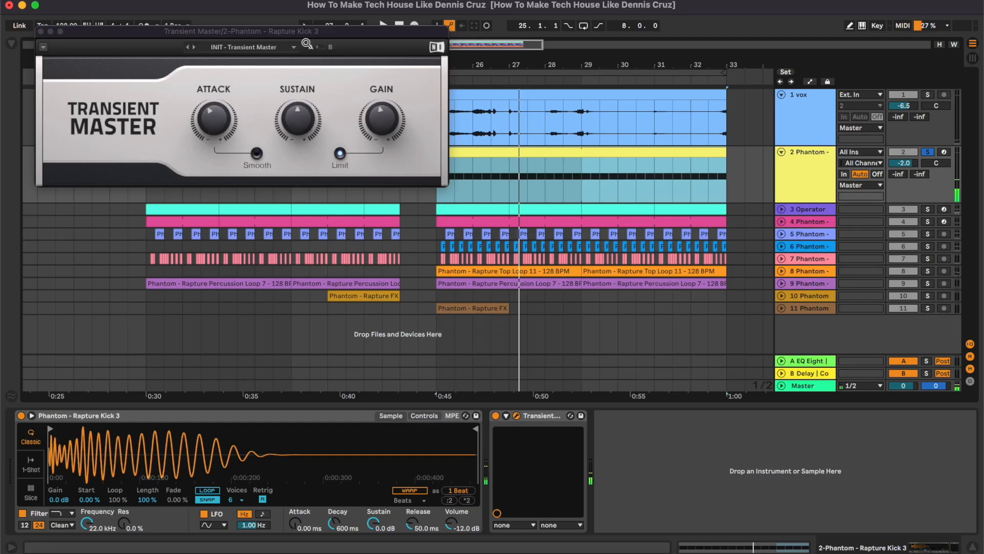
Compare the kick with Transient Master on and bypassed, using the plugin's window, and close that window.
drag(295, 31, 525, 209)
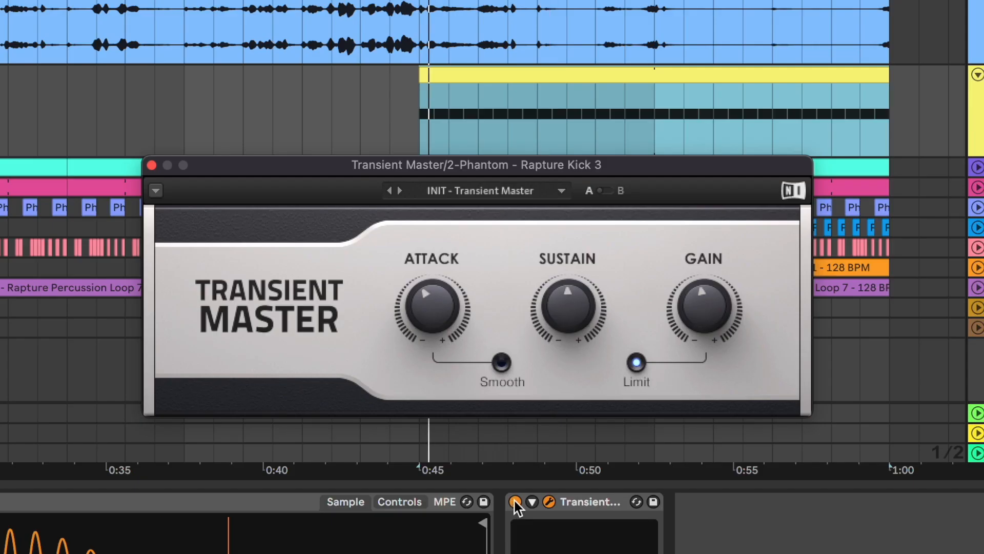
click(495, 416)
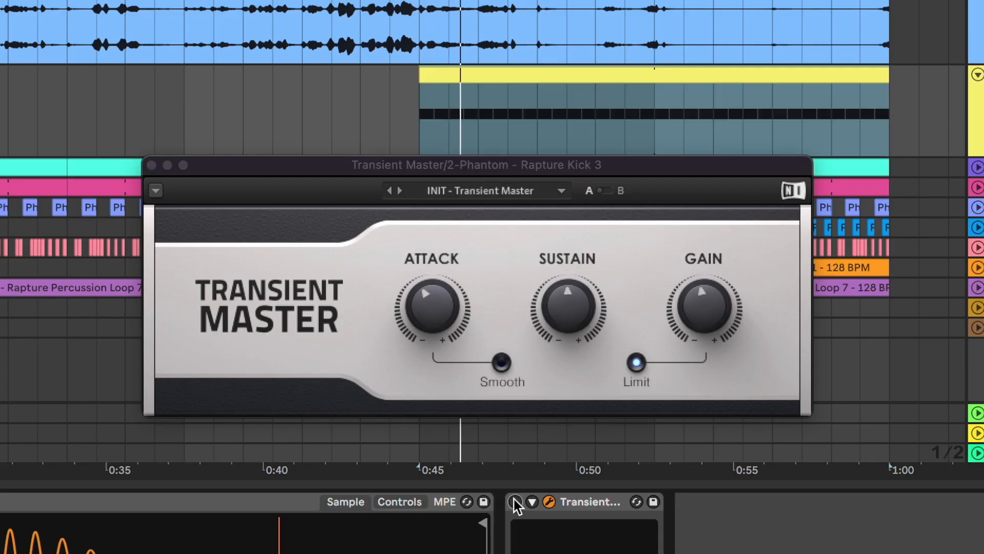
click(547, 501)
Select bars 25 to 27 of the Operator bass clip and examine the oscillator A, oscillator B and filter settings.
double_click(486, 175)
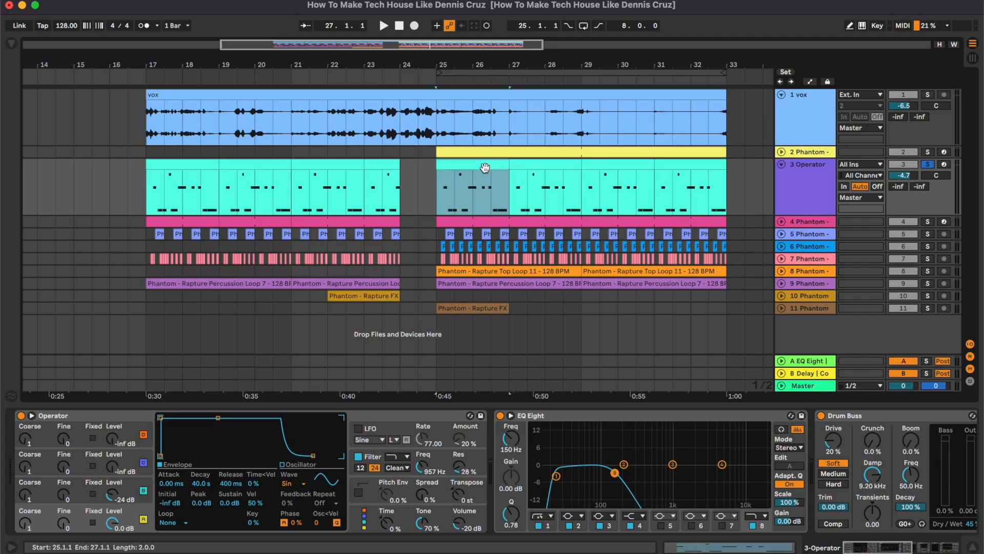
click(539, 373)
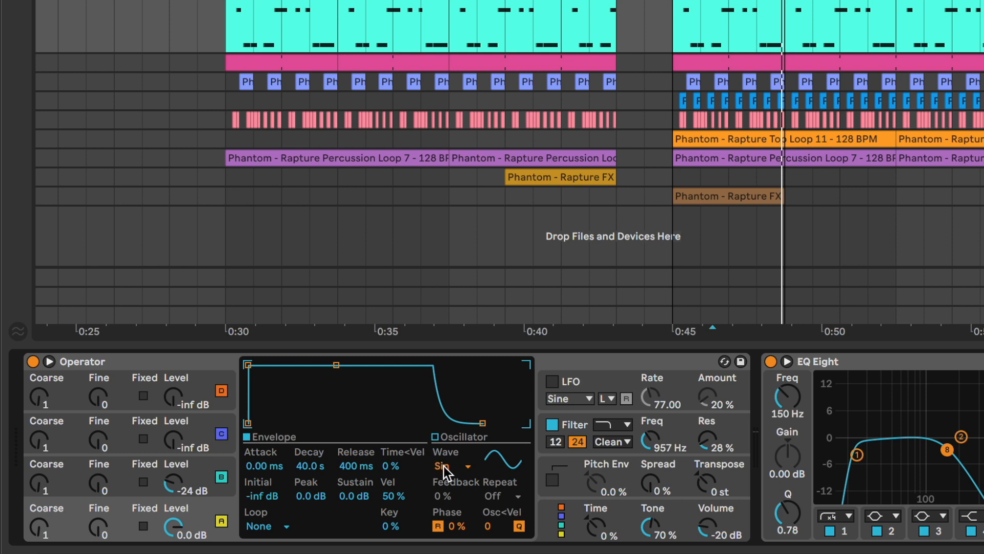
click(200, 478)
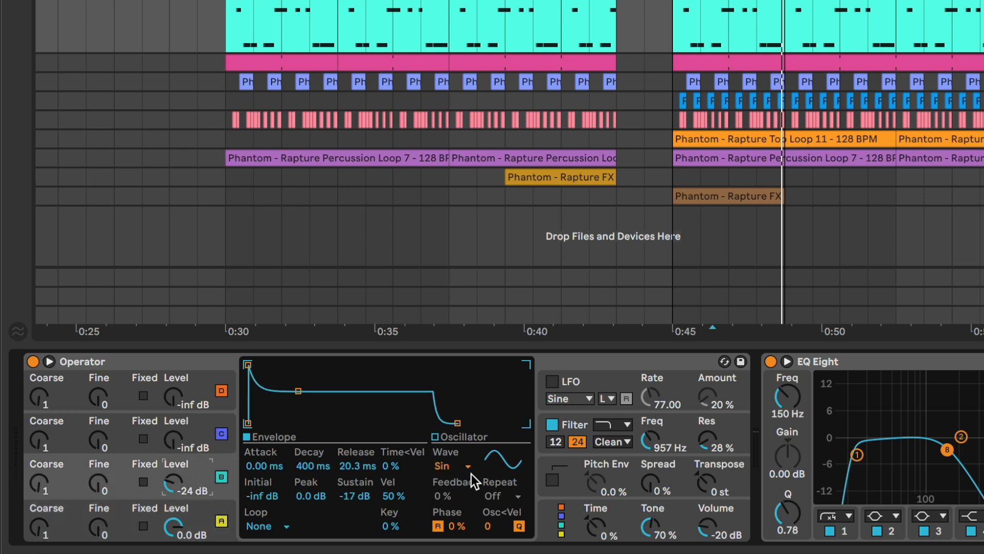
click(685, 426)
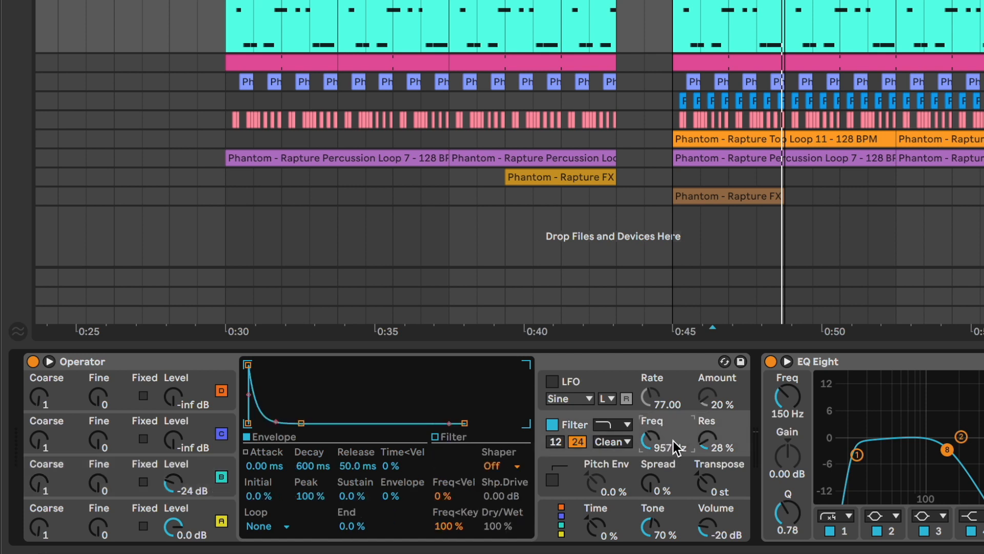
Compare the Operator bass with its EQ Eight bypassed and re-enabled during looped playback.
scroll(673, 441, right, 5)
click(510, 359)
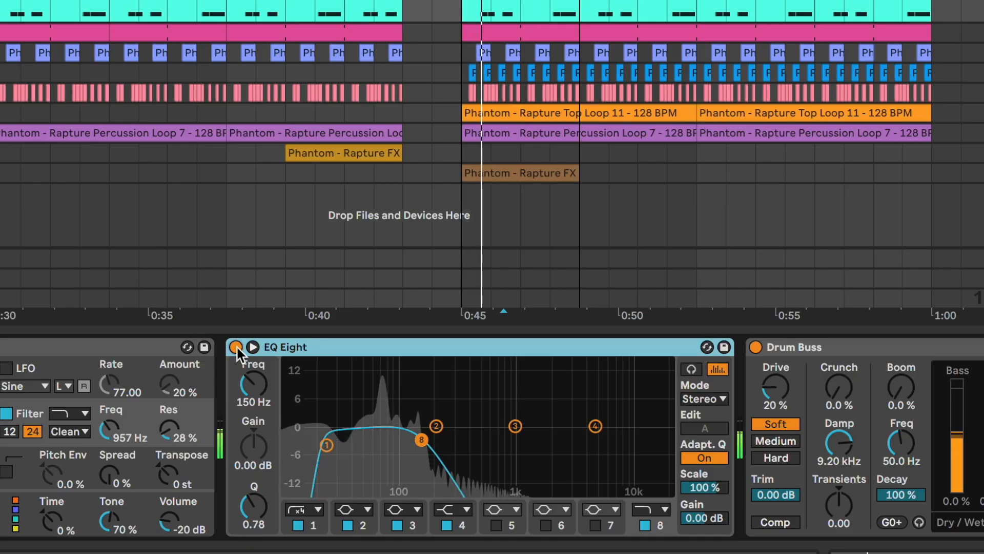
click(298, 416)
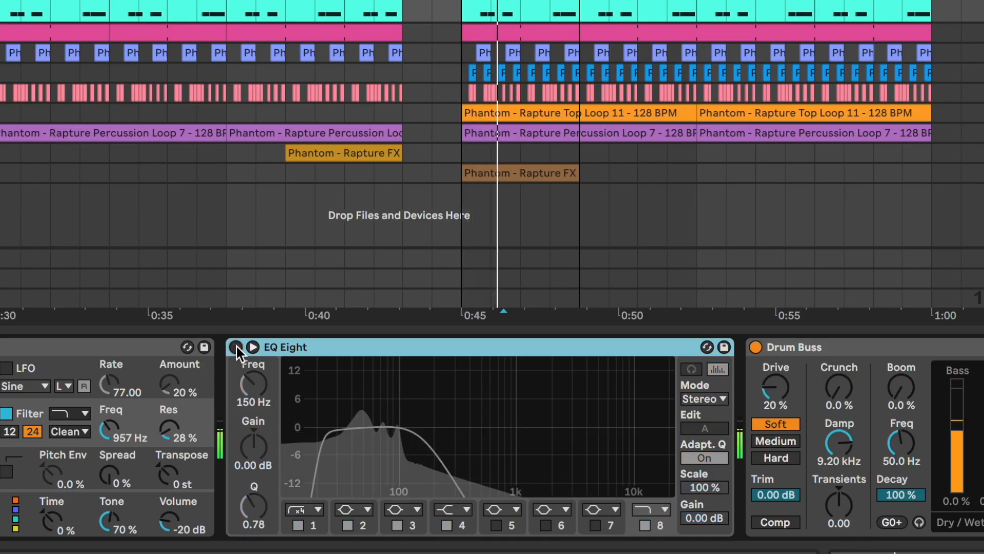
click(237, 347)
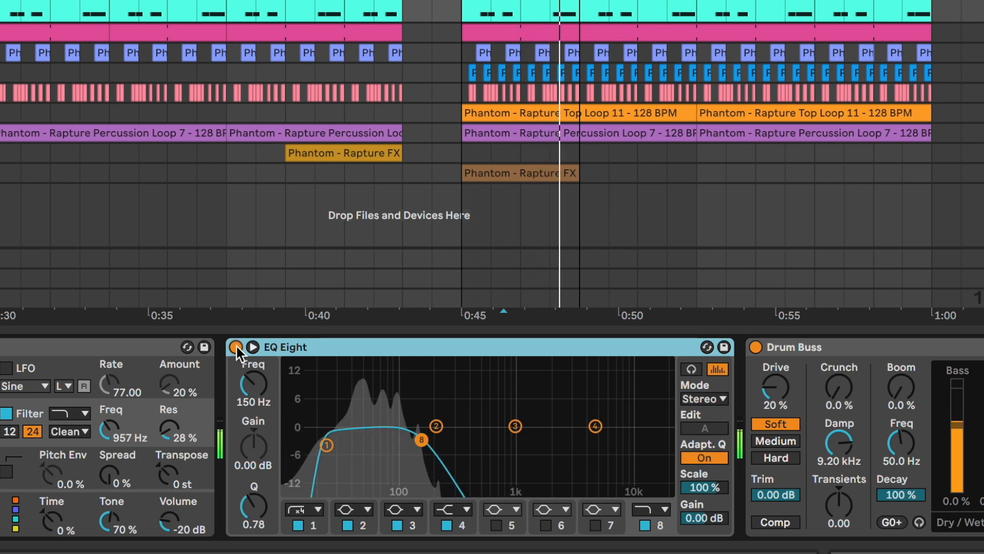
scroll(423, 417, right, 5)
key(space)
Compare the Operator bass with Drum Buss bypassed and re-enabled during looped playback.
click(431, 417)
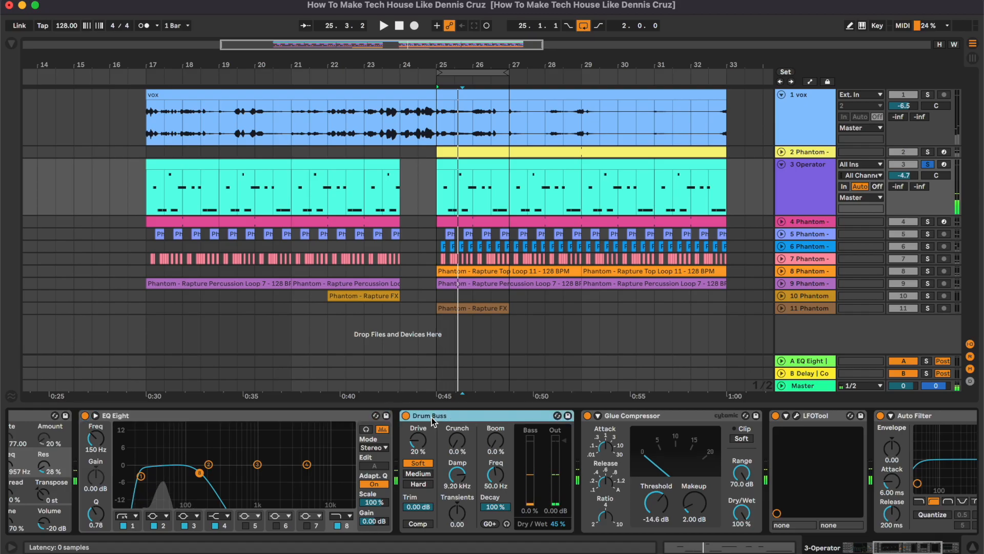
scroll(432, 417, right, 1)
scroll(431, 418, right, 2)
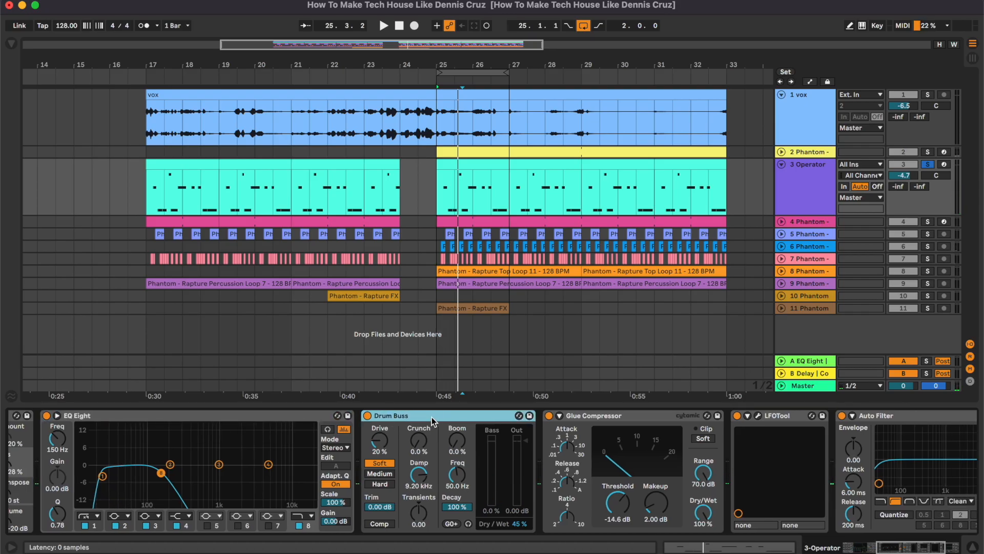
key(space)
click(367, 415)
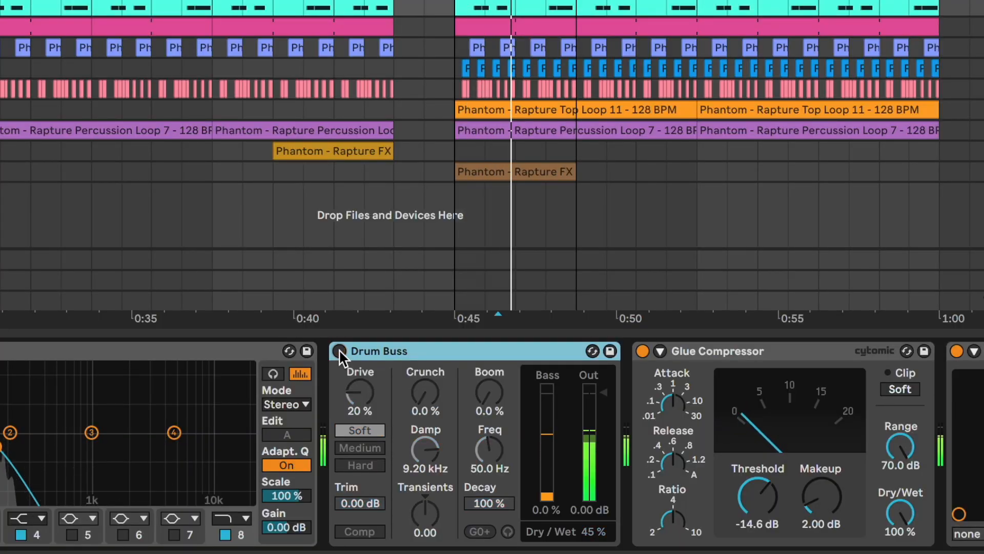
click(340, 351)
Compare the Operator bass with the Glue Compressor bypassed and re-enabled during looped playback.
scroll(560, 440, right, 5)
scroll(559, 440, right, 8)
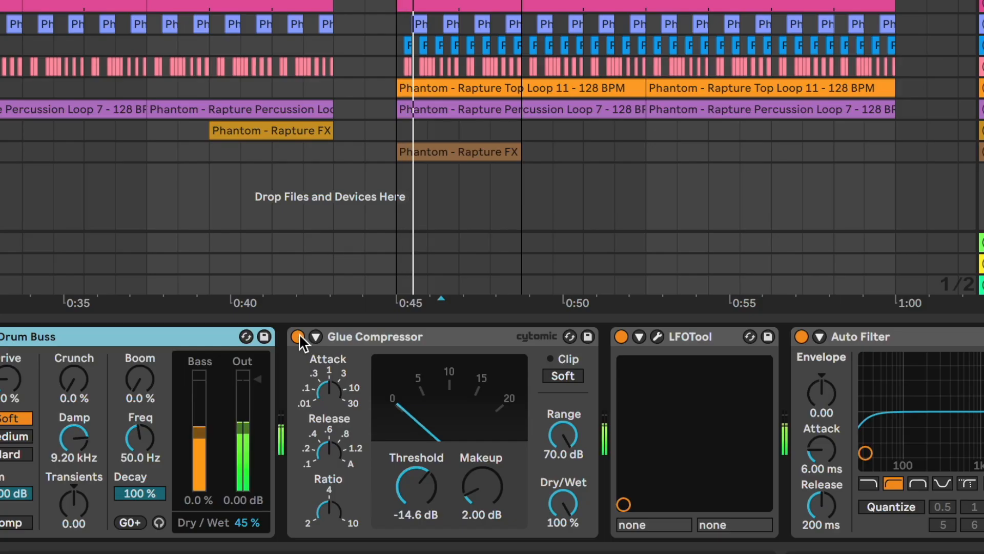
click(379, 416)
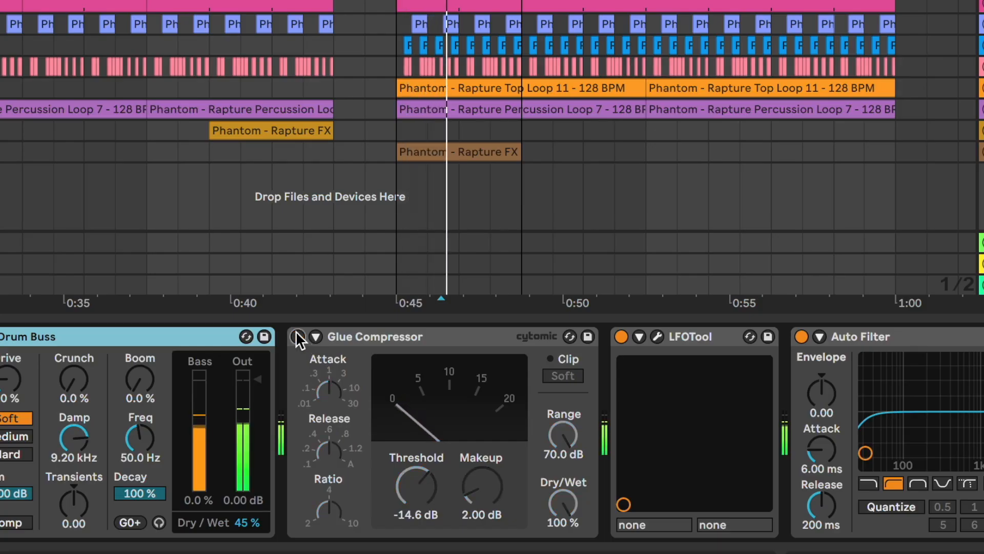
click(297, 334)
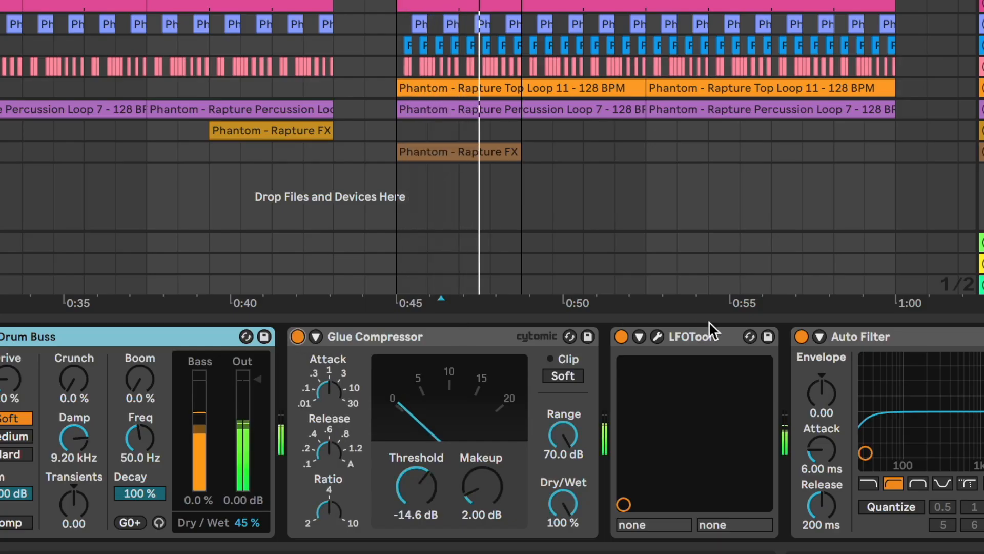
key(space)
Open LFOTool on the Operator track, compare the bass with it bypassed and re-enabled, and close its window.
click(658, 336)
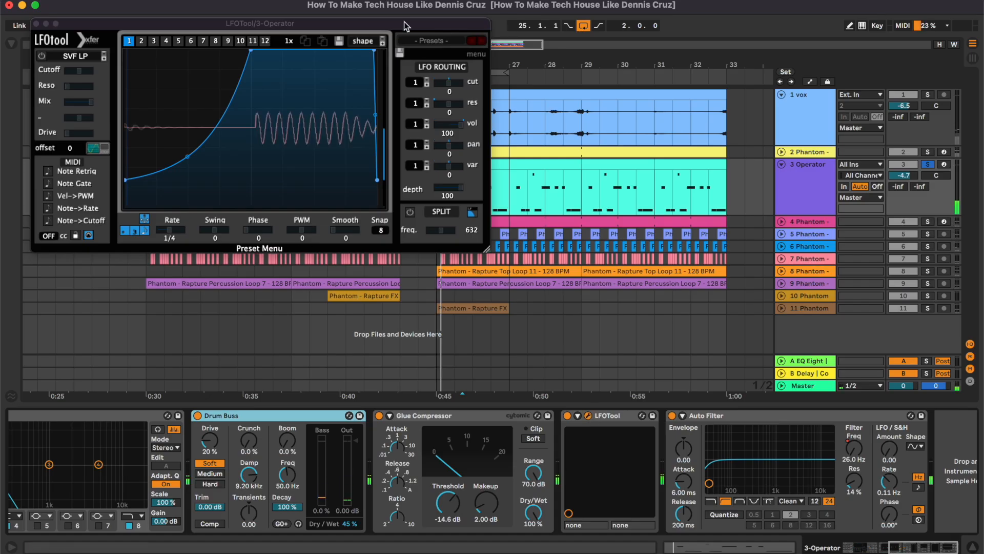
drag(404, 21, 625, 147)
key(space)
click(567, 416)
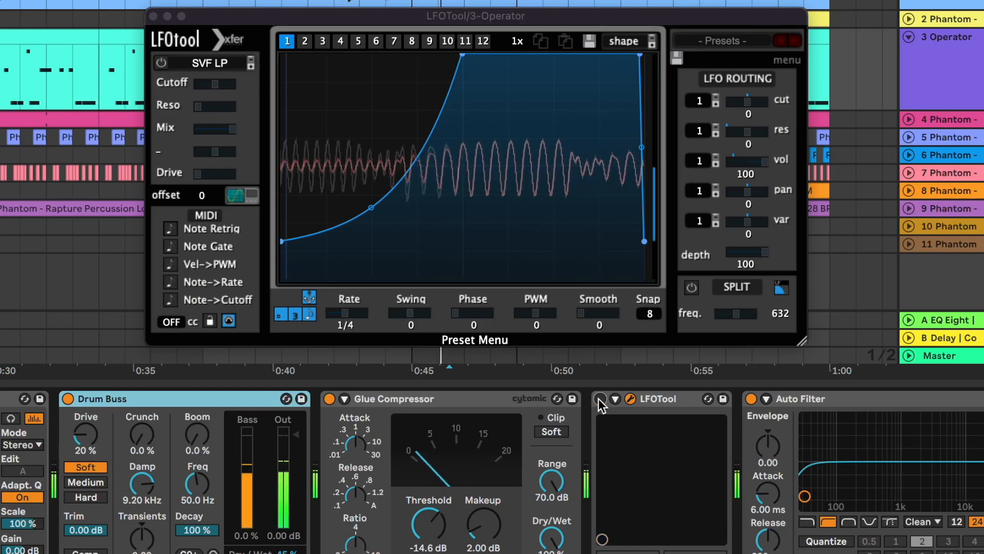
click(600, 399)
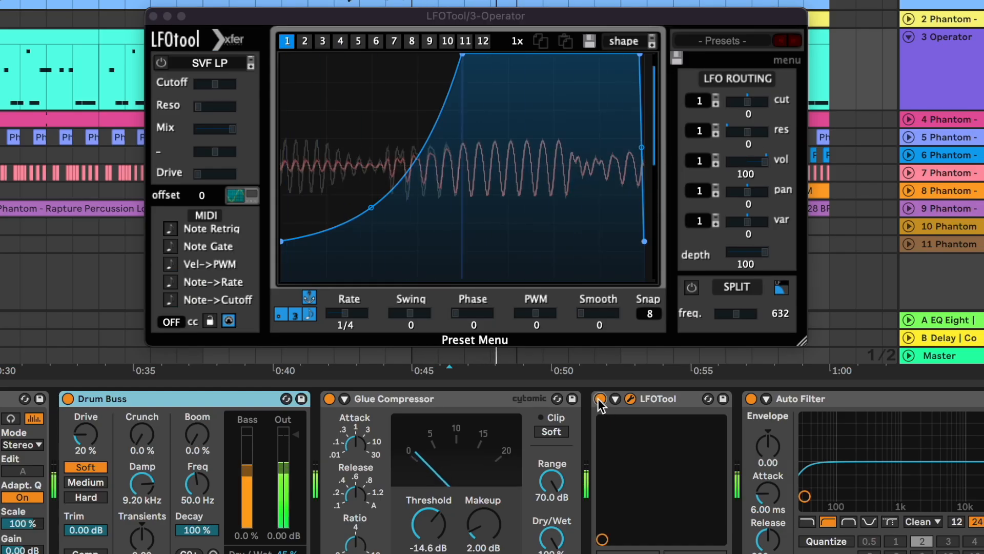
click(632, 399)
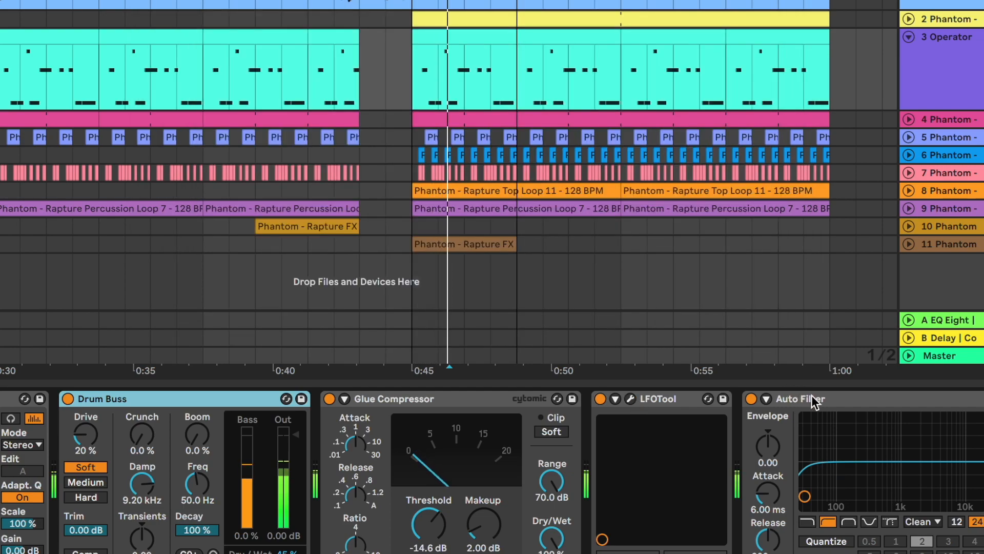
Show the Auto Filter Frequency automation on the Operator track and listen to the sweep from bar 17.
click(813, 402)
key(a)
click(809, 175)
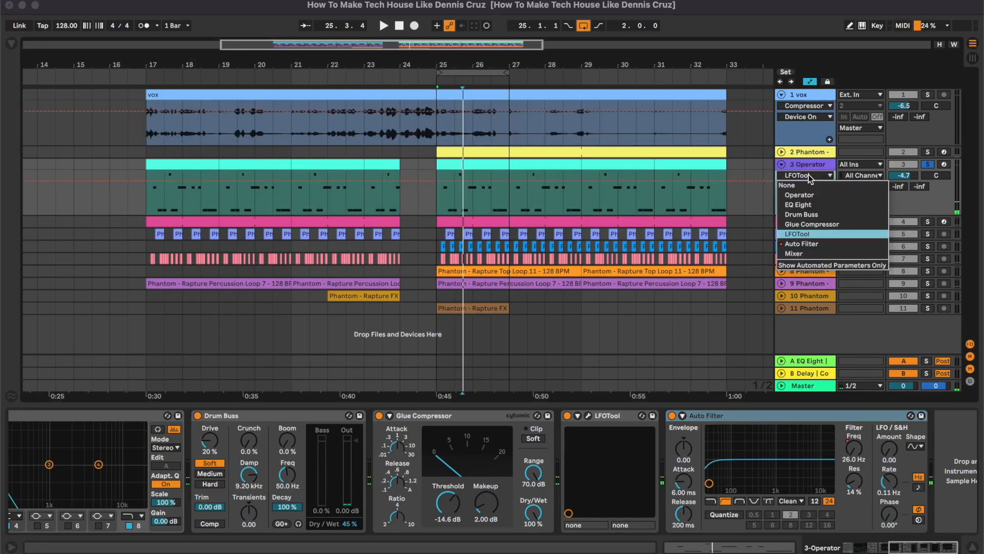
click(808, 248)
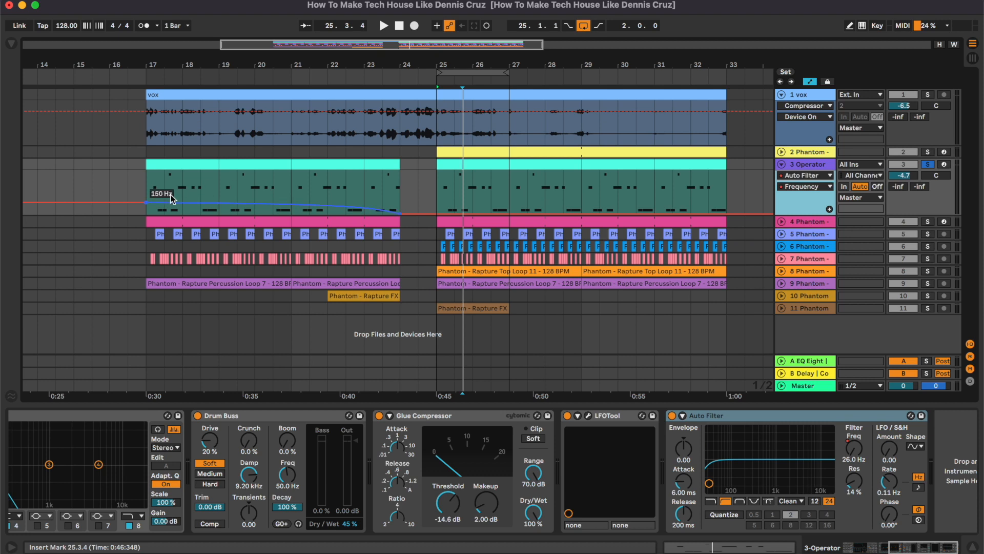
click(152, 186)
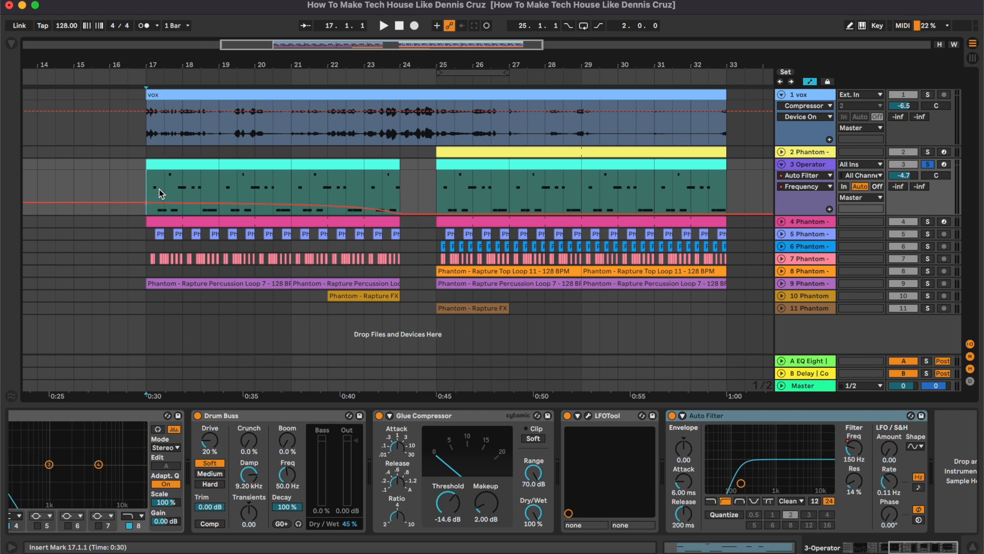
key(space)
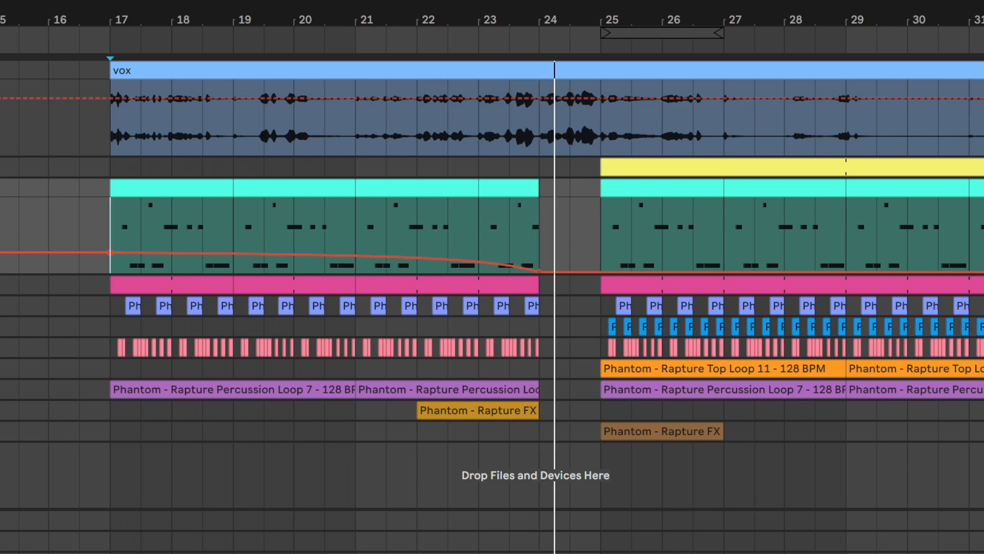
Unfold and solo the Rapture Closed Hihat 5 track and play its clip from bar 25.
click(819, 179)
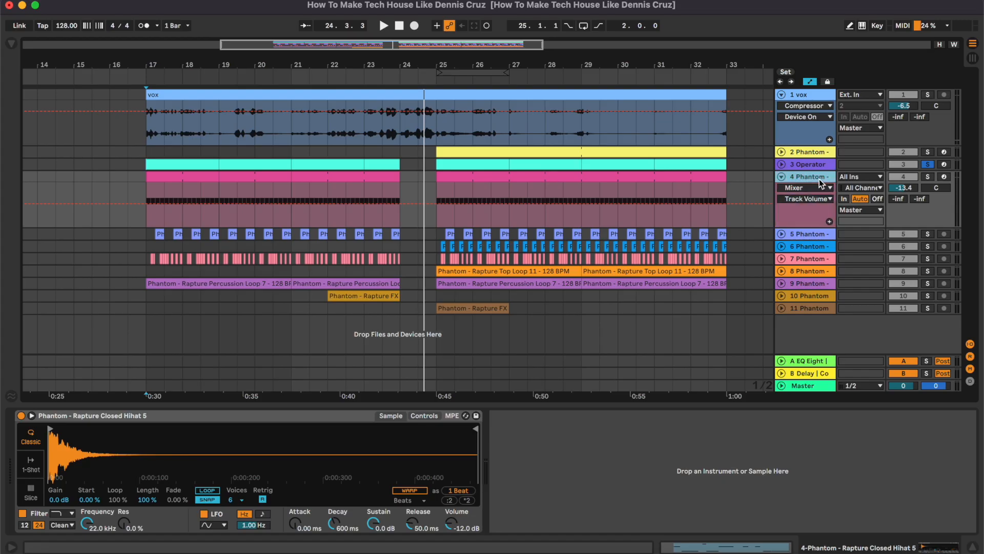
key(s)
click(452, 179)
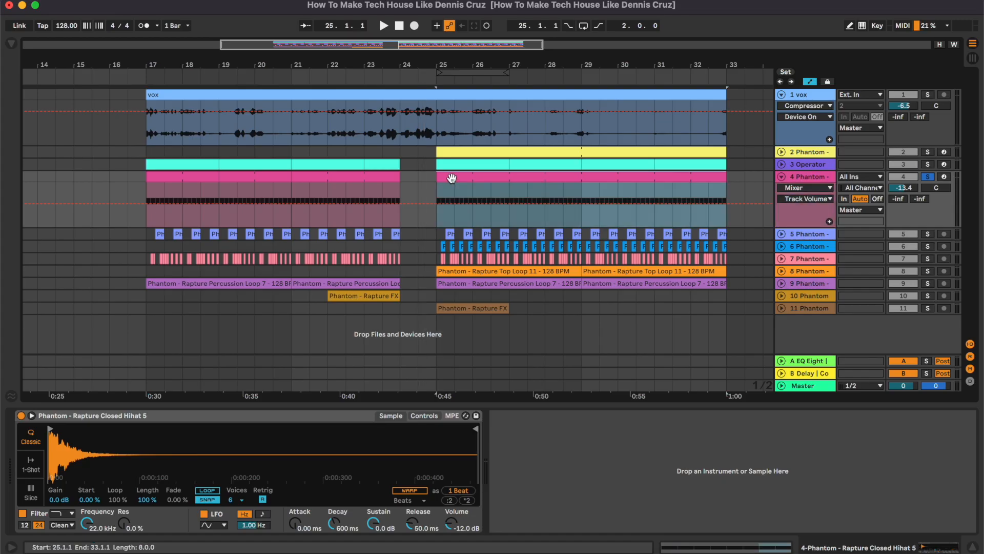
key(space)
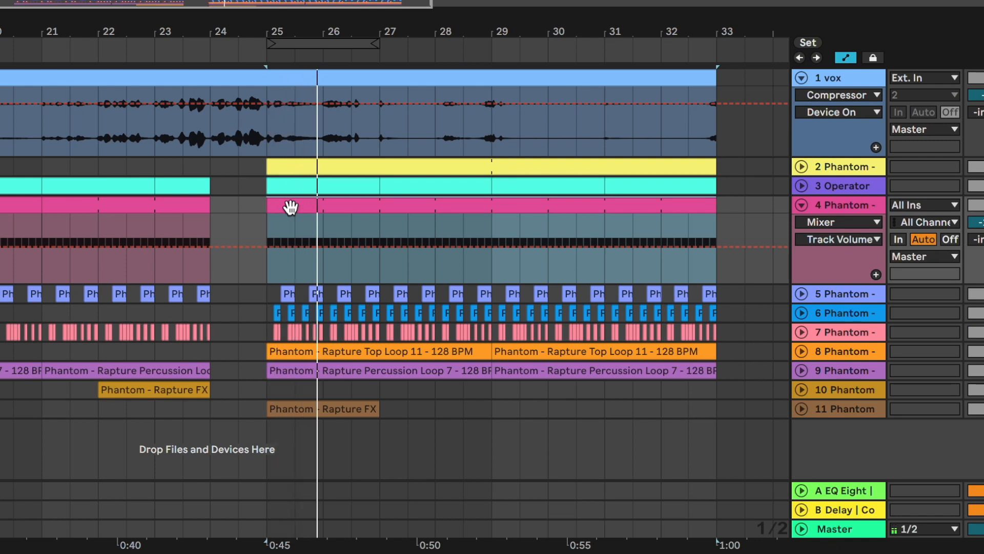
Open the closed hi-hat clip's MIDI notes and select the first C3 note.
double_click(288, 206)
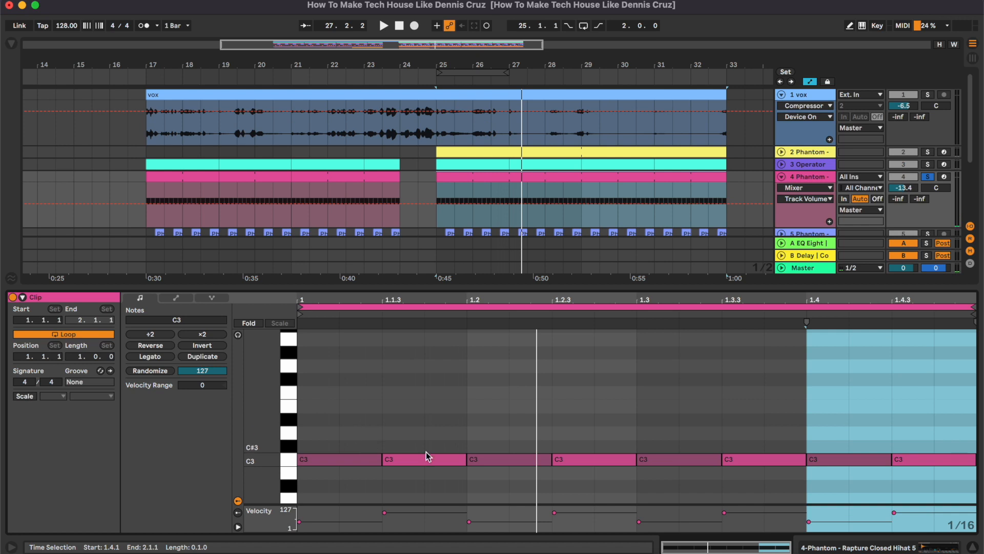
key(space)
drag(339, 438, 373, 471)
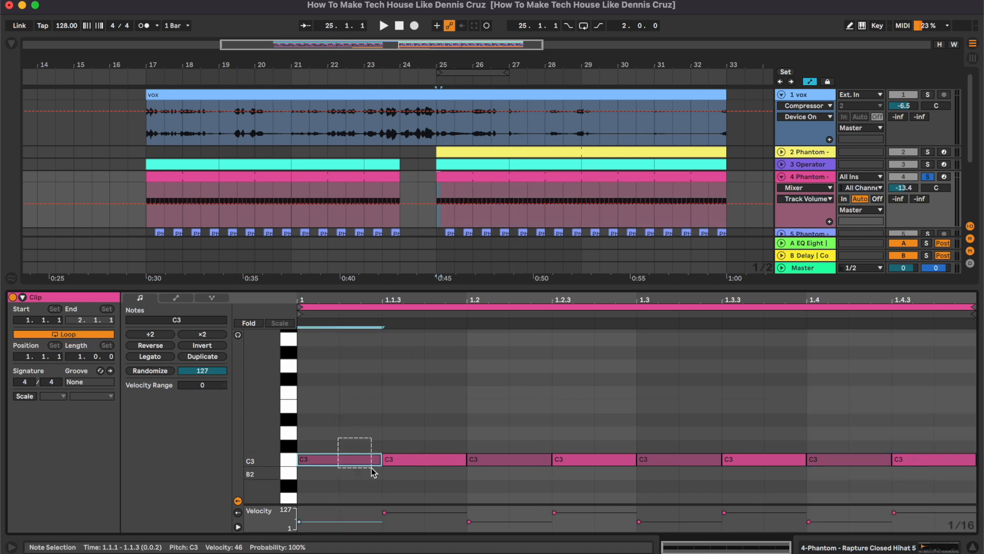
Clear the note selection in the closed hi-hat clip and display the Rapture Closed Hihat 5 sampler.
drag(367, 484, 361, 409)
click(361, 408)
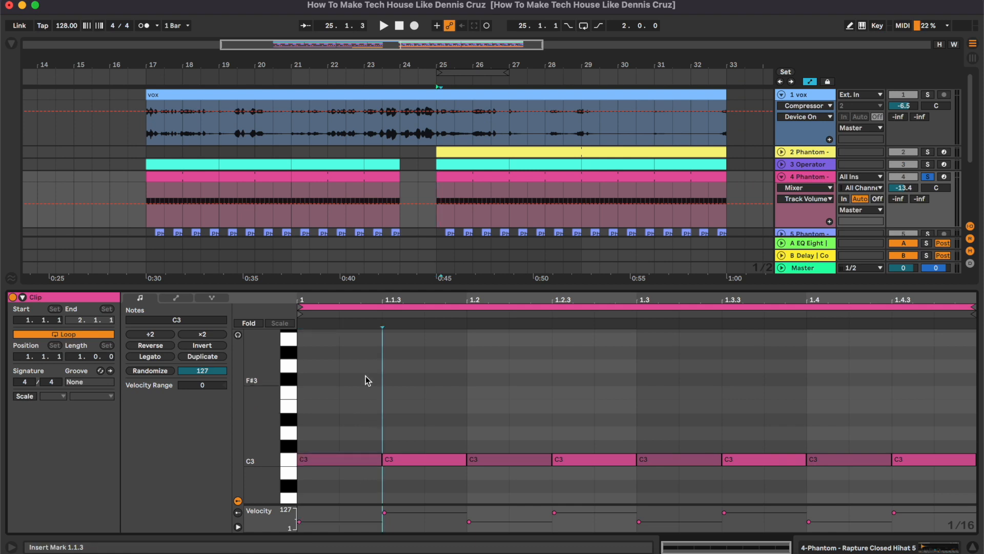
click(823, 179)
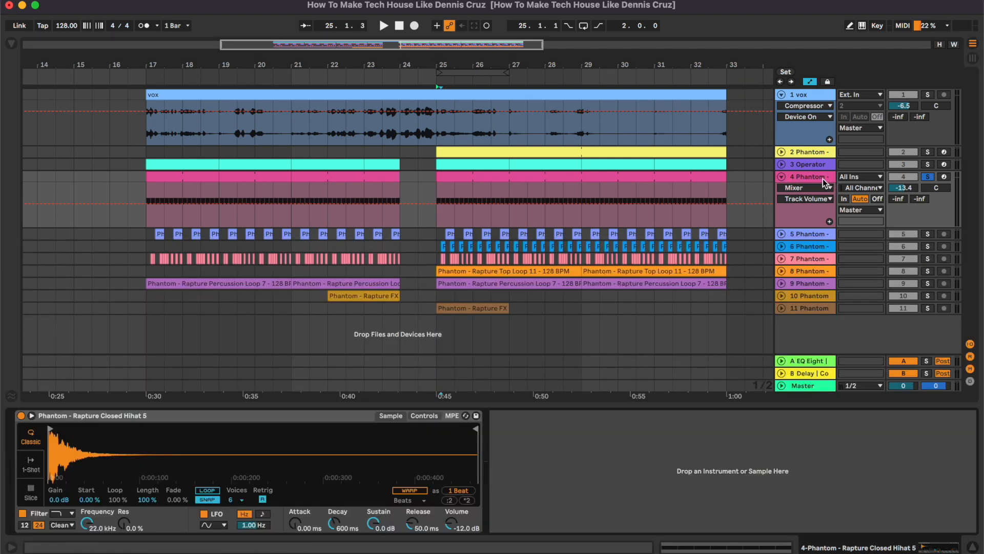
Unfold and solo the Rapture Clap 10 track and play its pattern from bar 25.
click(802, 235)
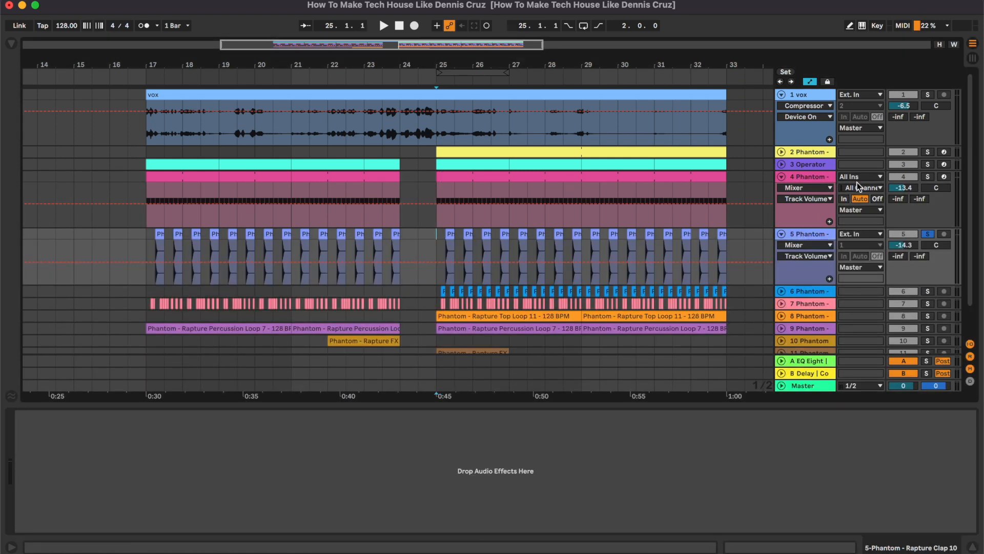
key(space)
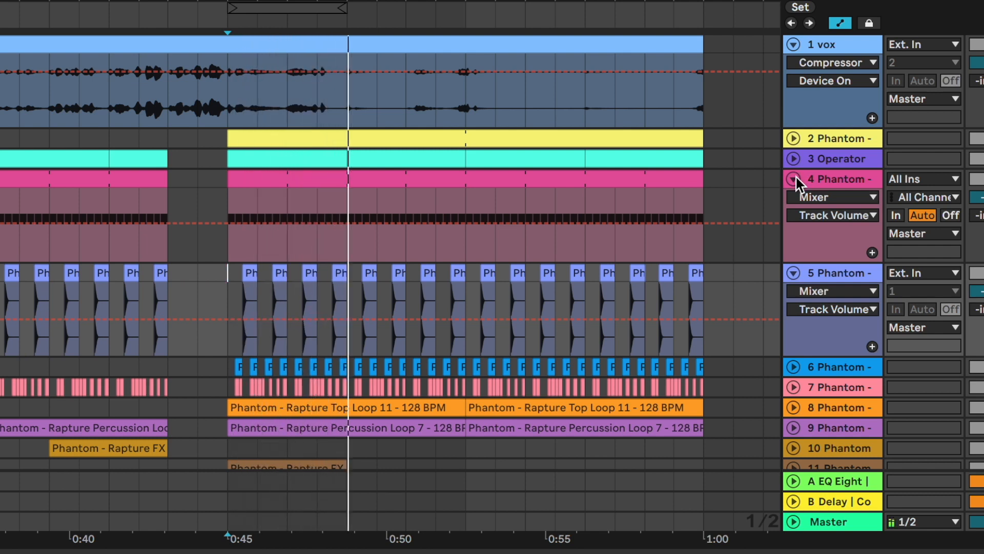
key(space)
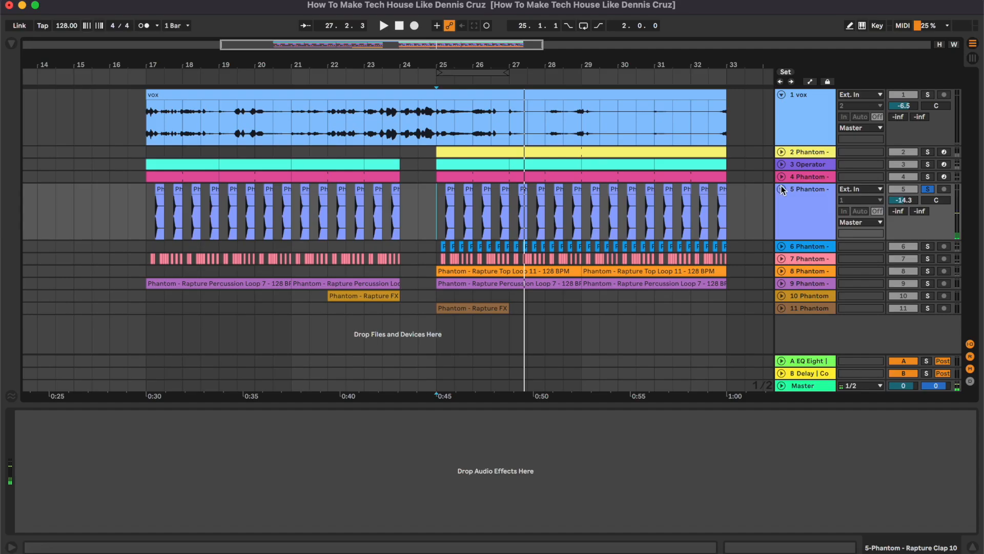
Fold the clap track, unfold the Rapture Open Hihat 1 track and compare it with the Frequency Shifter bypassed and re-enabled.
click(782, 188)
click(781, 201)
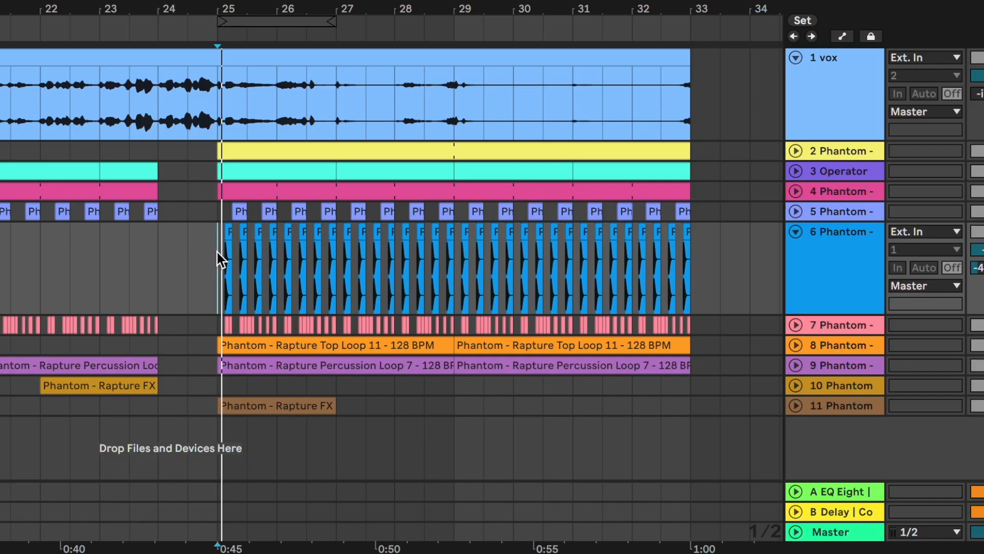
key(space)
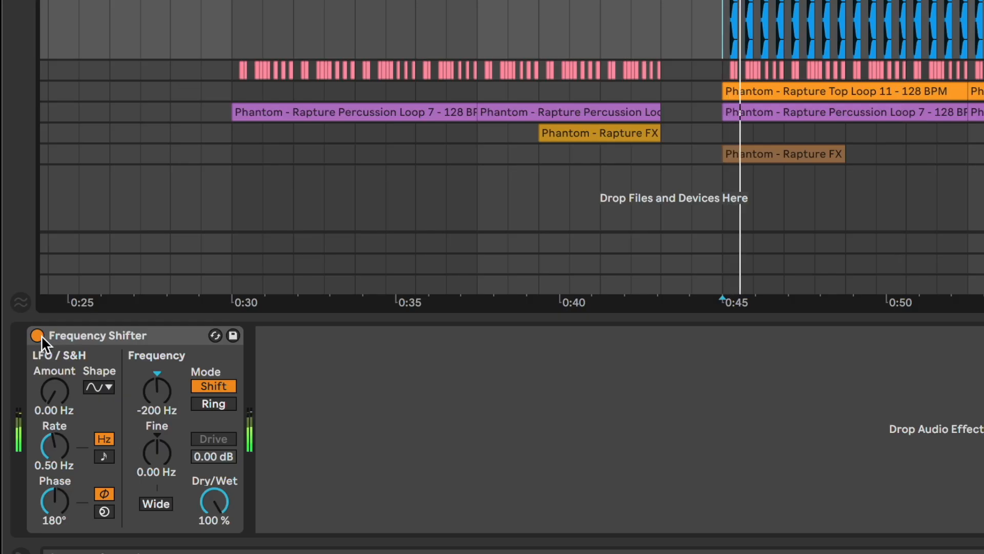
click(22, 416)
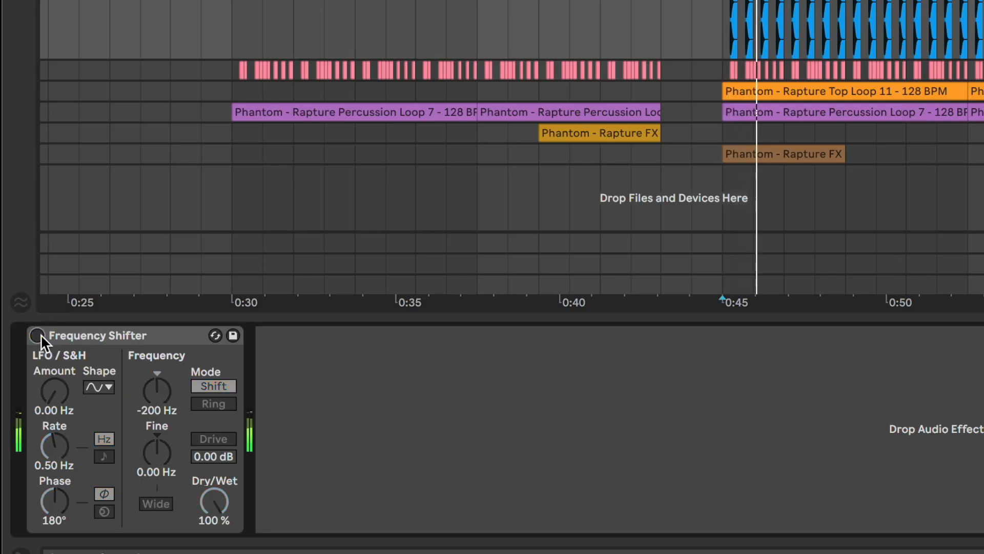
click(38, 335)
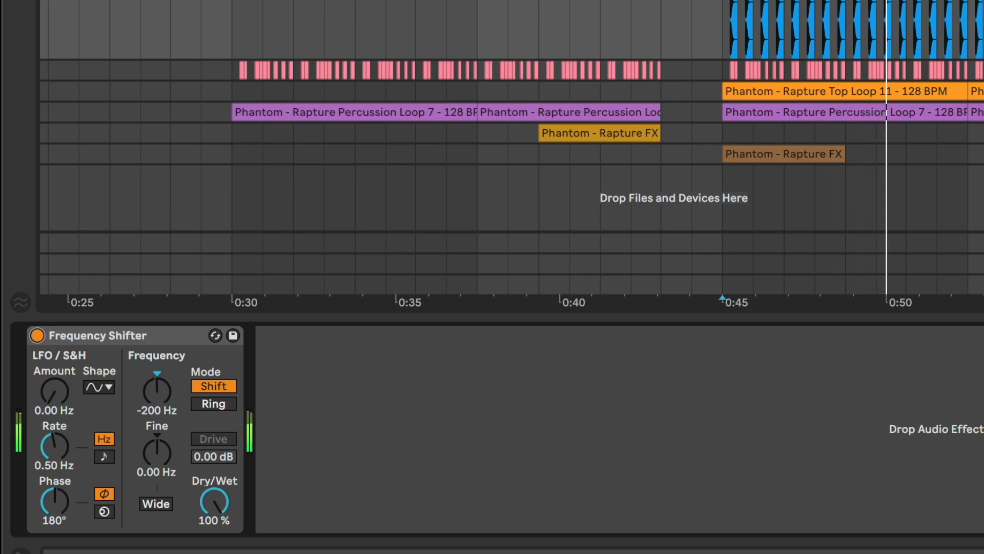
Play the Rapture Percussion 7 track from bar 25, look at its Transient Master plug-in and close the plug-in window.
click(256, 231)
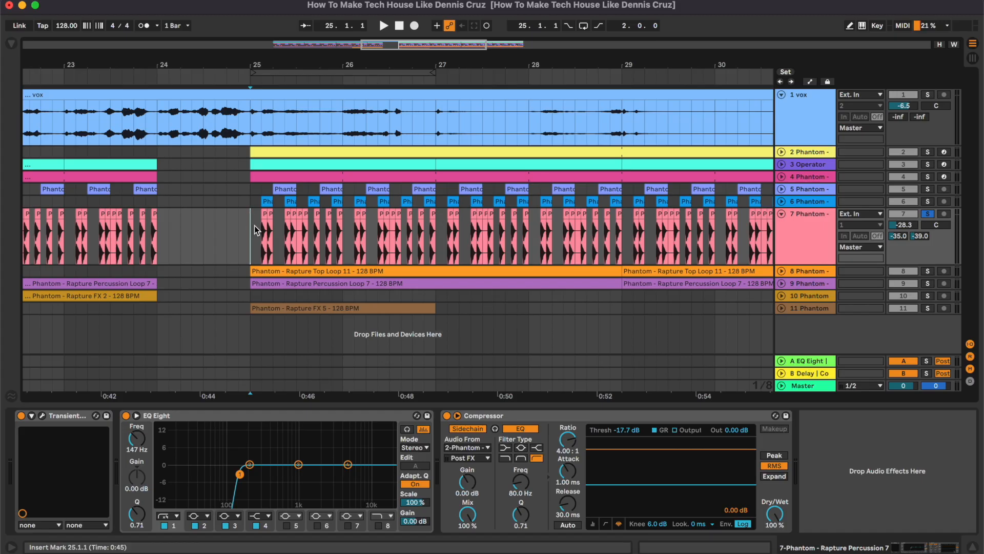
key(space)
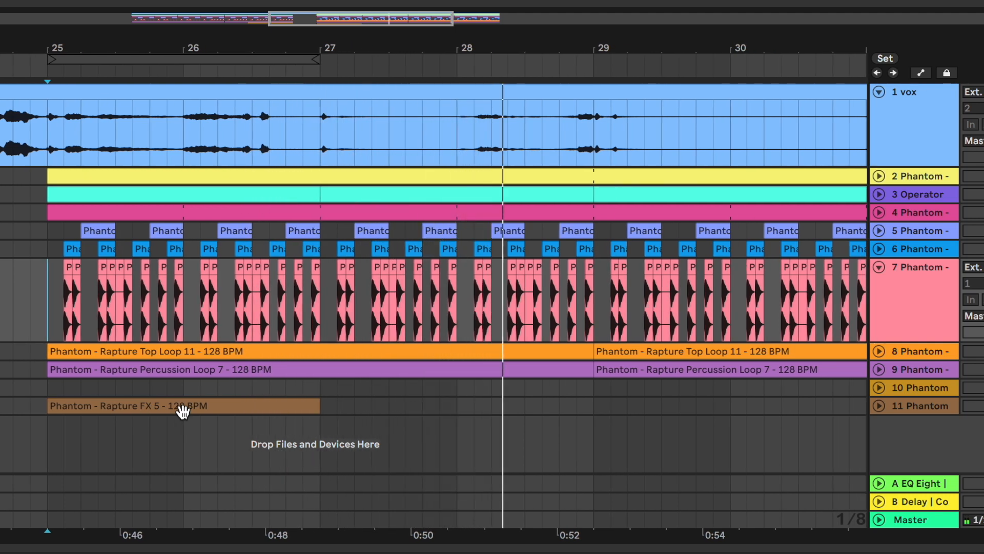
drag(309, 32, 668, 198)
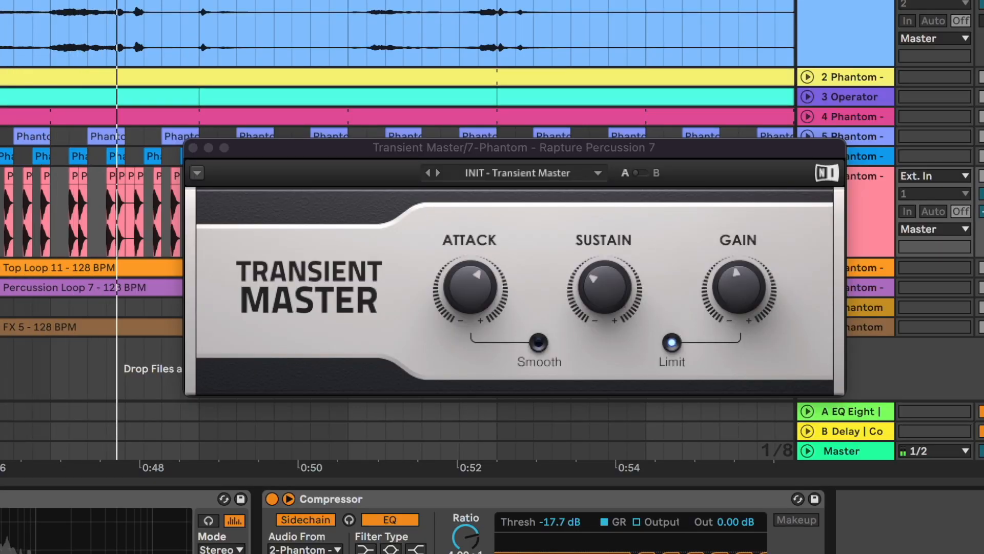
key(space)
click(193, 148)
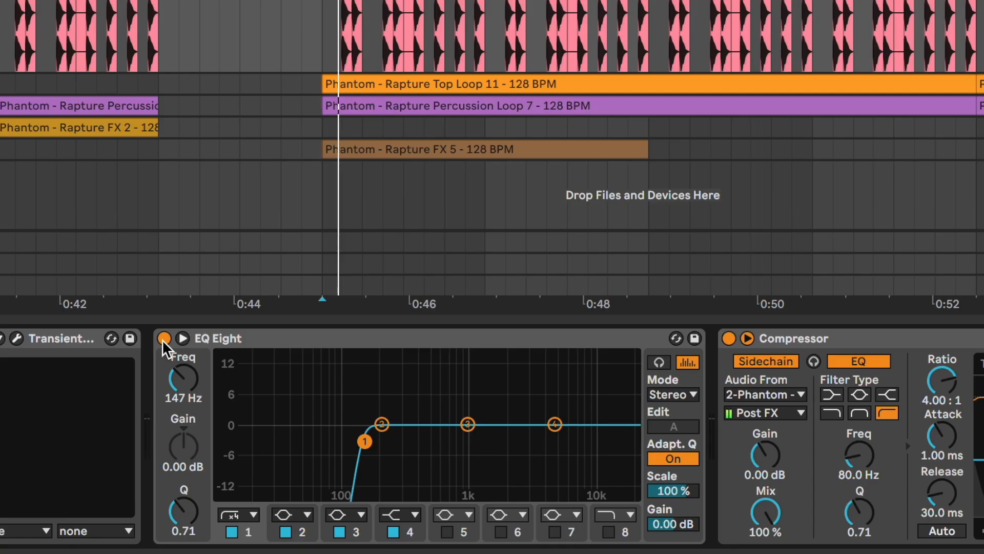
Compare the Percussion 7 track with its EQ Eight and its sidechain Compressor each bypassed and re-enabled.
click(163, 338)
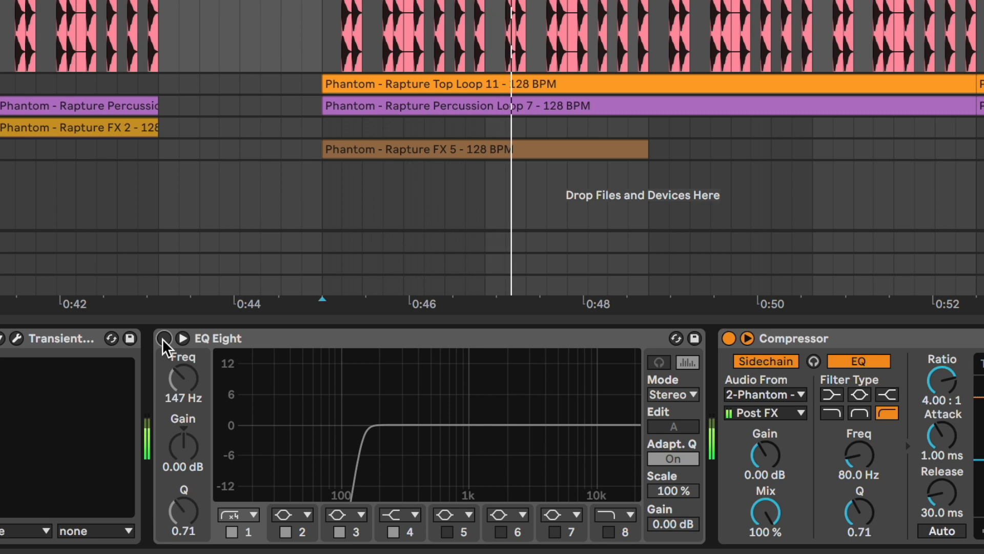
click(163, 339)
click(820, 334)
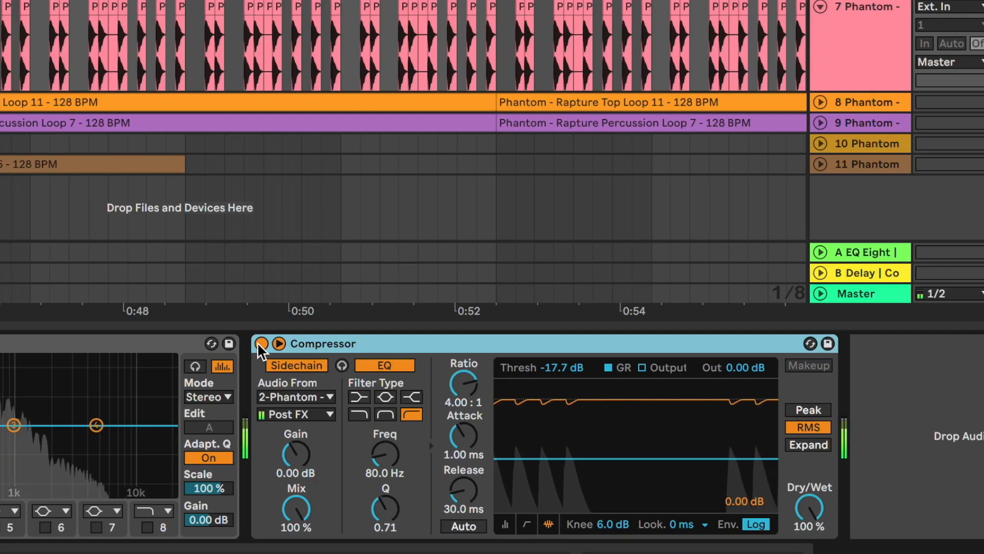
click(446, 415)
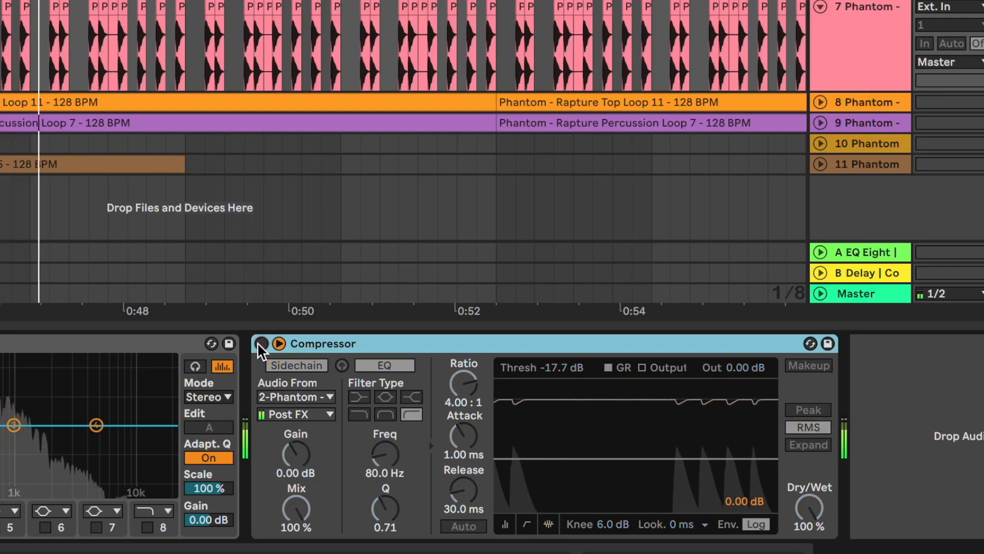
click(261, 343)
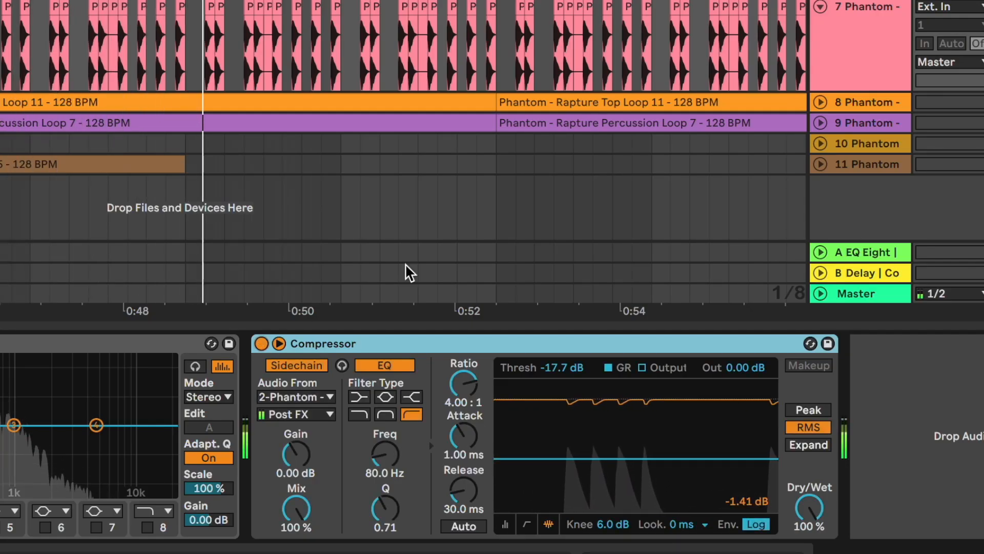
key(space)
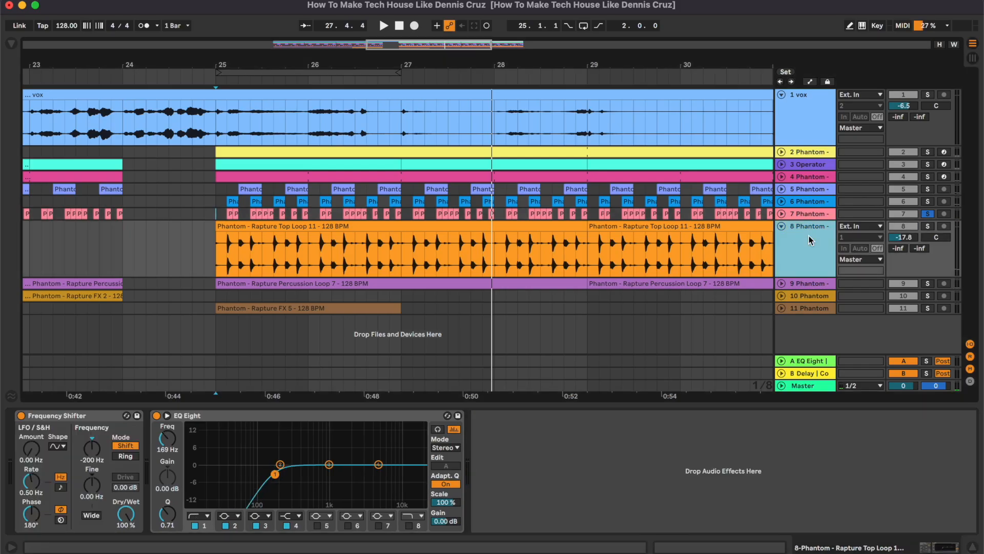
Play the Rapture Top Loop 11 clip from bar 25 and compare it with the Frequency Shifter bypassed and re-enabled.
click(402, 237)
key(minus)
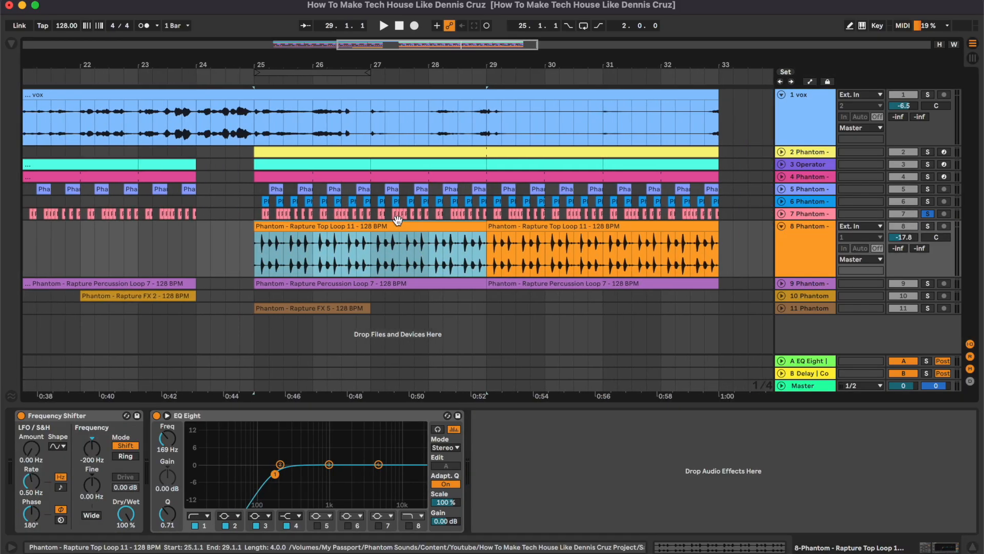
key(space)
click(51, 416)
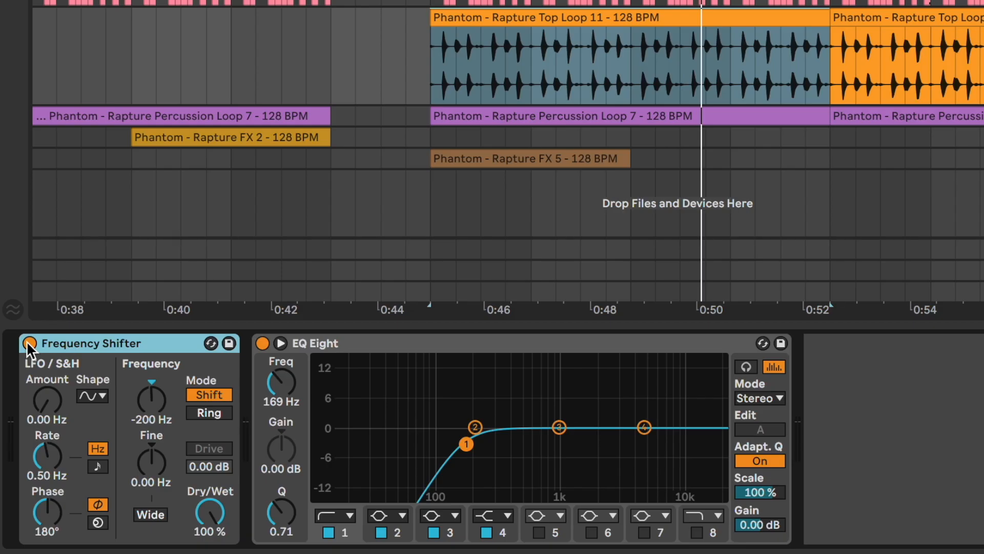
key(space)
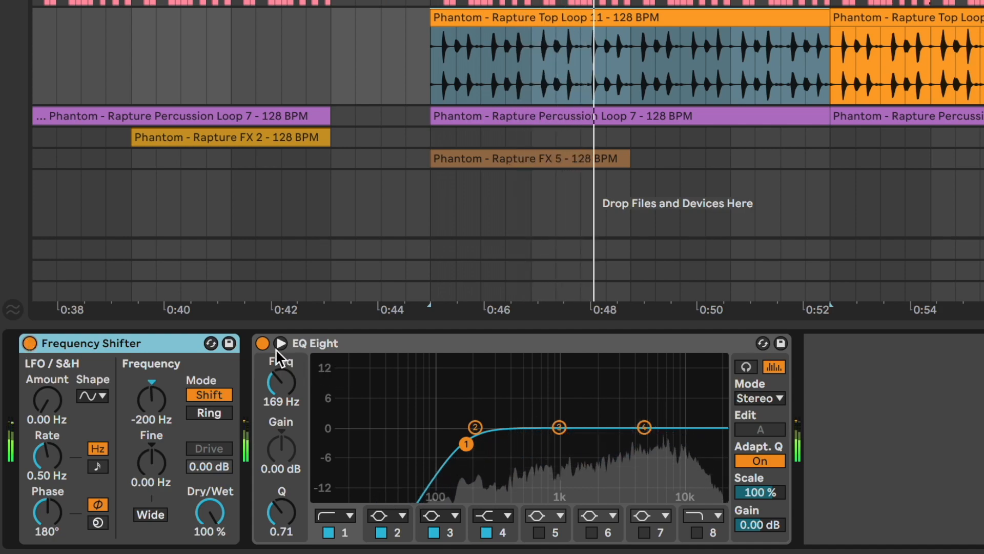
Replay the top loop from bar 25 and compare it with EQ Eight bypassed and re-enabled.
key(space)
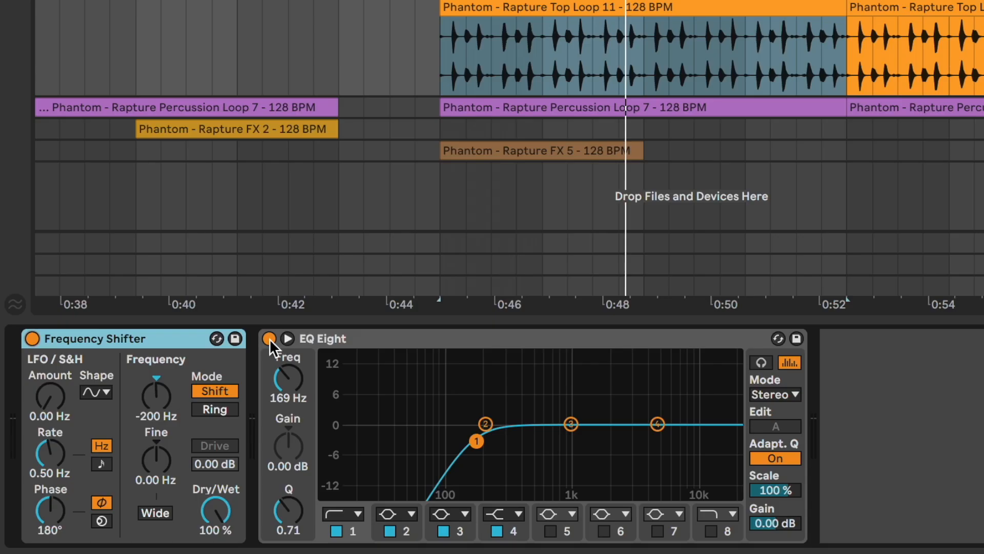
key(space)
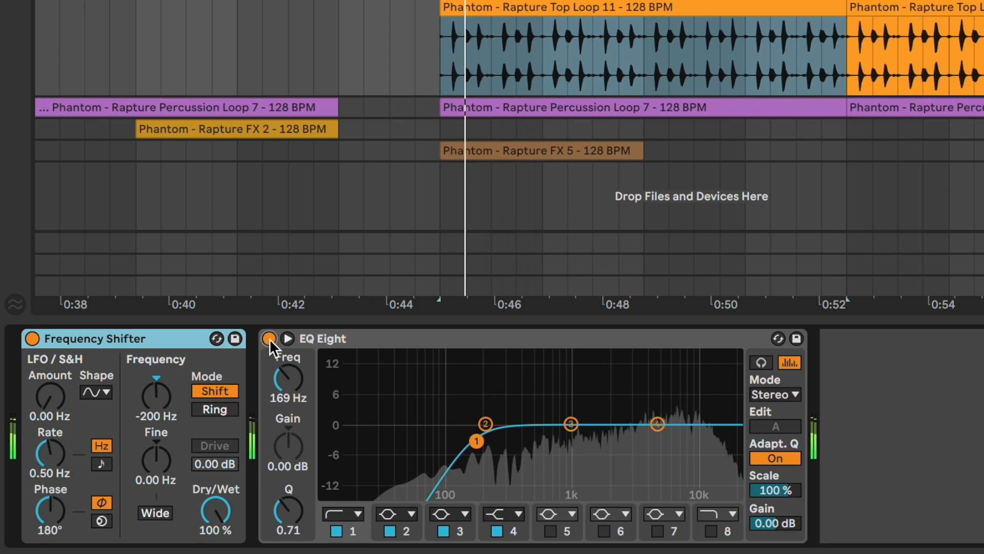
click(156, 416)
click(269, 338)
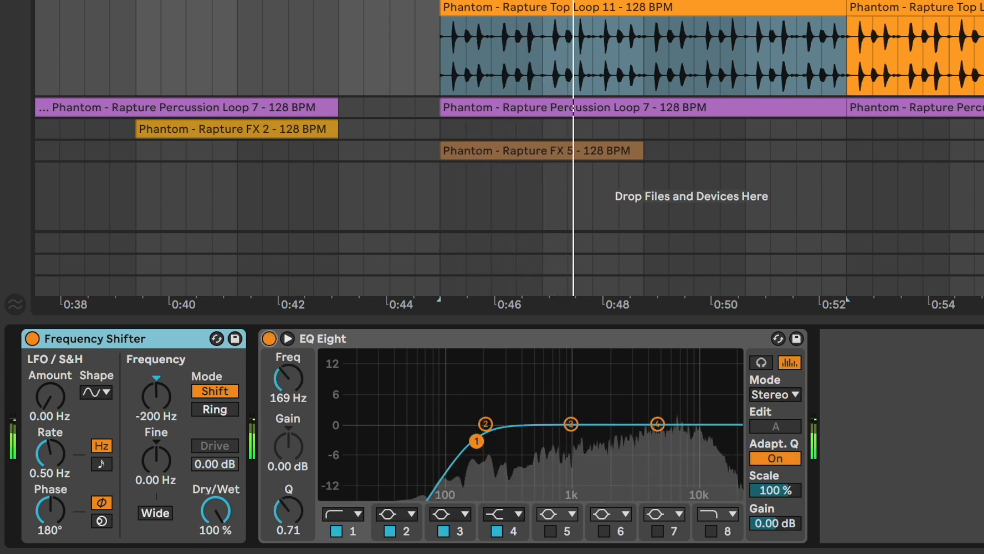
Unfold and solo the Rapture Percussion Loop 7 track and play its clip from bar 25.
scroll(507, 149, down, 3)
click(980, 29)
click(979, 29)
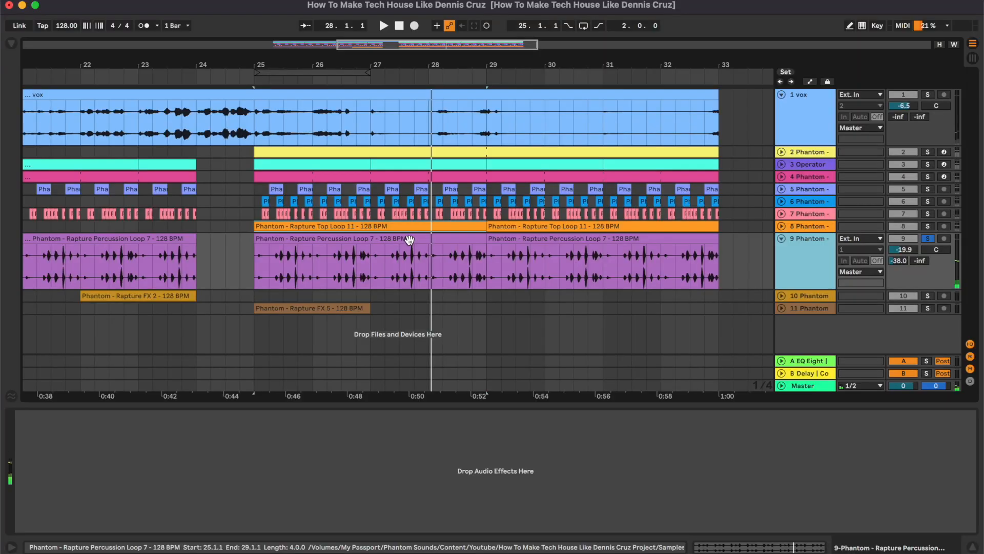
click(709, 30)
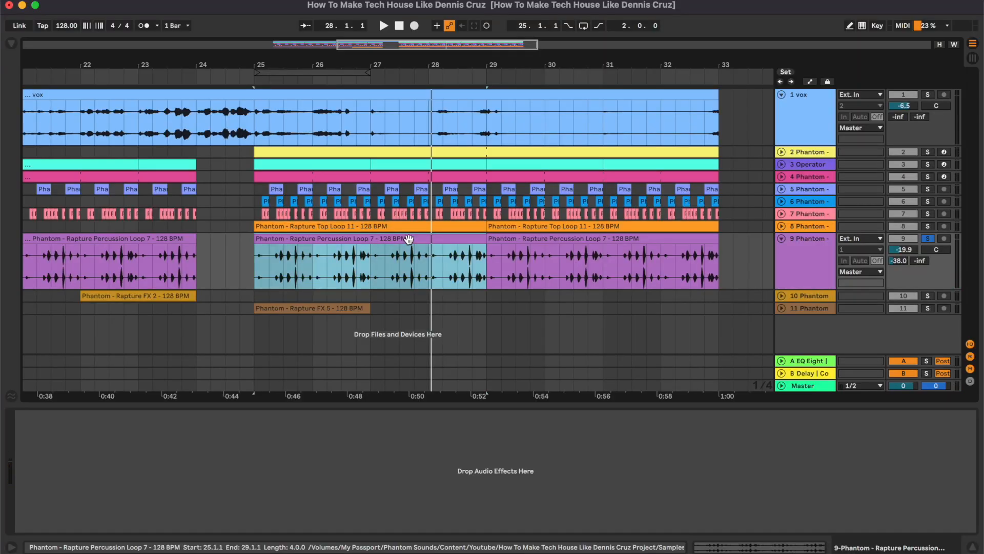
key(space)
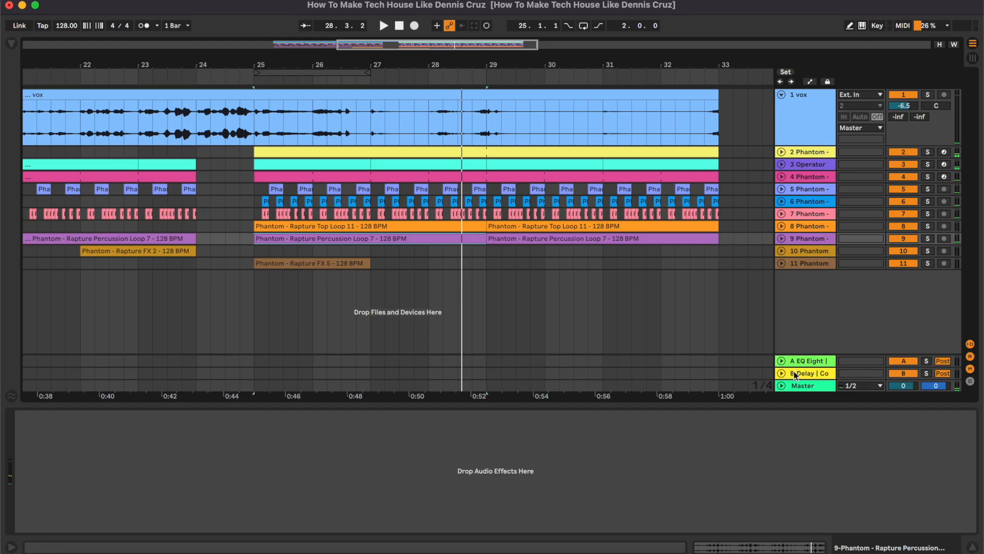
Show the devices on the B Delay and A EQ Eight return tracks, switching between the two.
click(973, 495)
key(Down)
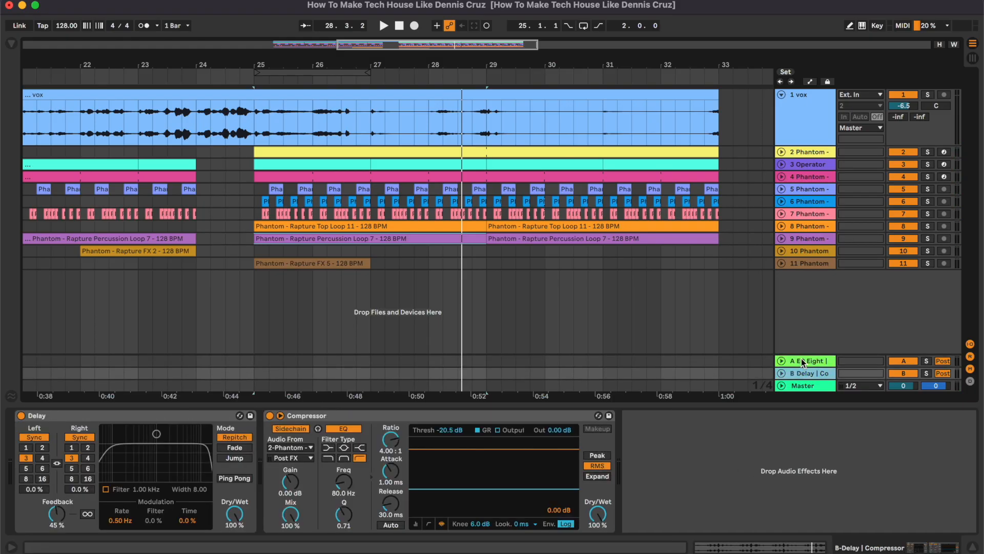
key(Up)
key(Down)
key(Up)
Select tracks 4 through 9, from the closed hi-hat to the percussion loop, and unfold them together.
click(805, 177)
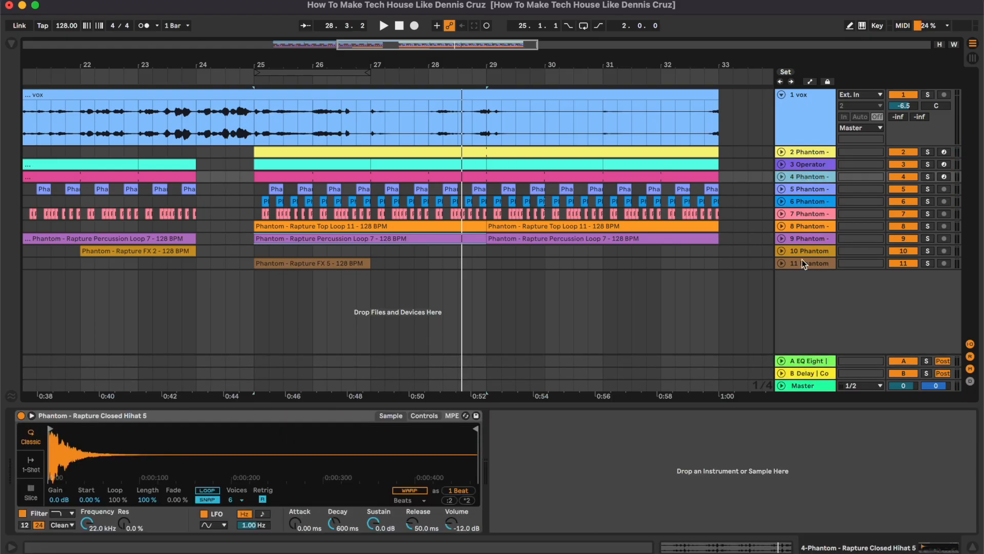
shift+click(796, 238)
key(u)
scroll(796, 236, up, 5)
Examine the EQ Eight and Drums Room reverb settings on the A return track.
click(805, 361)
click(173, 462)
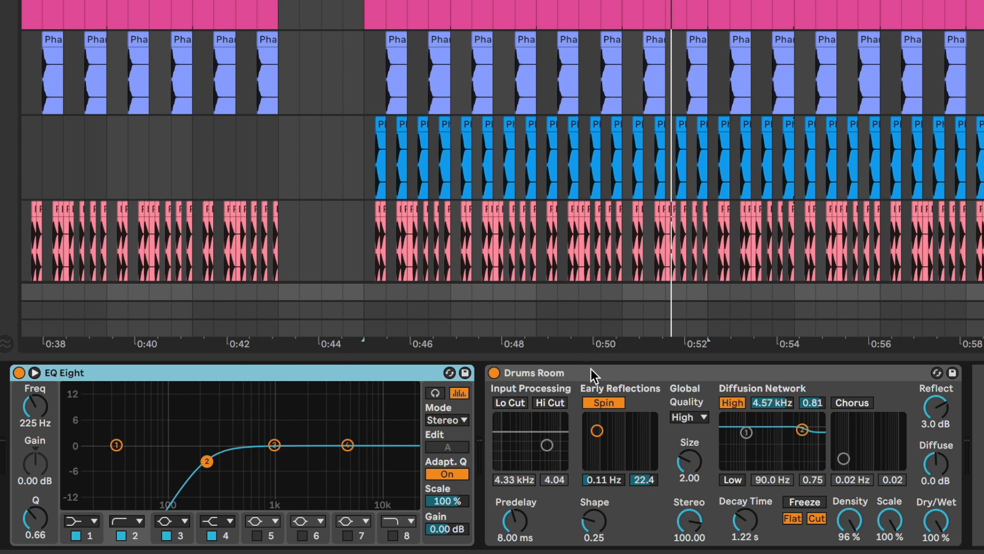
scroll(947, 137, down, 5)
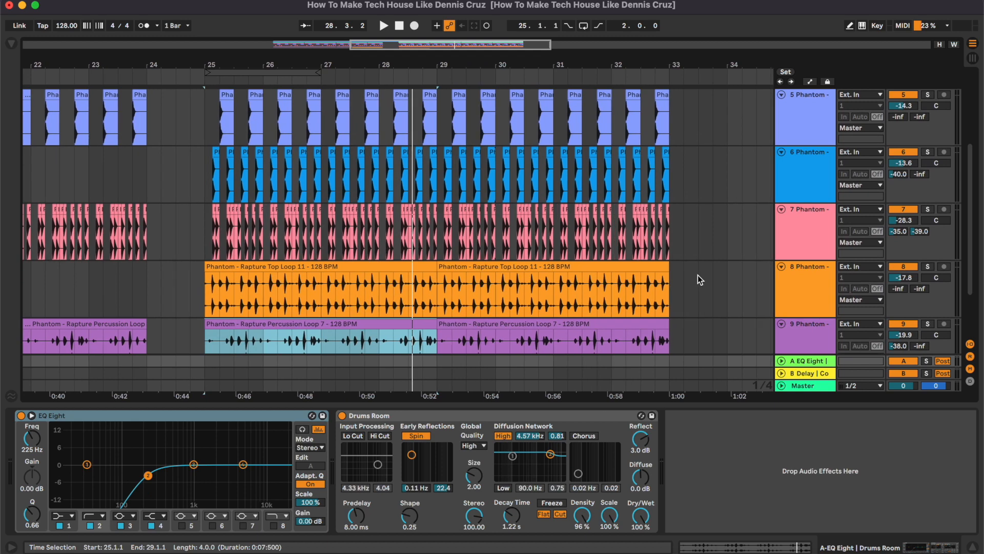
Play the soloed Open Hihat 1 track from bar 25, varying its send A level and returning it to -40.0 dB.
click(803, 173)
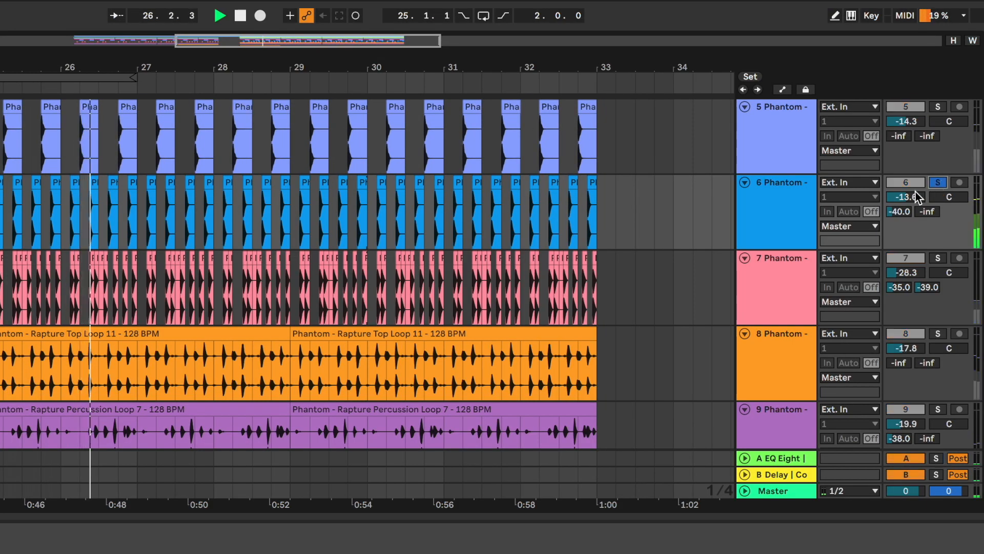
drag(898, 175, 898, 152)
drag(899, 211, 899, 238)
Solo the Percussion 7 track, audition its send A at -30.0 dB, restore it to -35.0 dB and unsolo the track.
click(939, 258)
mouse_move(900, 288)
mouse_down()
mouse_move(900, 252)
mouse_move(908, 291)
mouse_up()
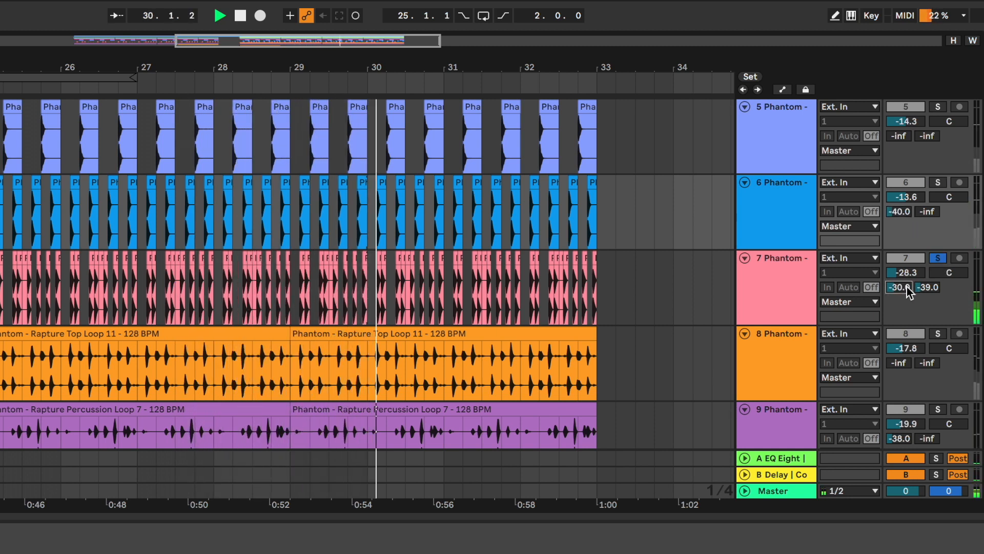
key(Down)
key(Down)
key(Down)
key(Down)
key(space)
click(939, 258)
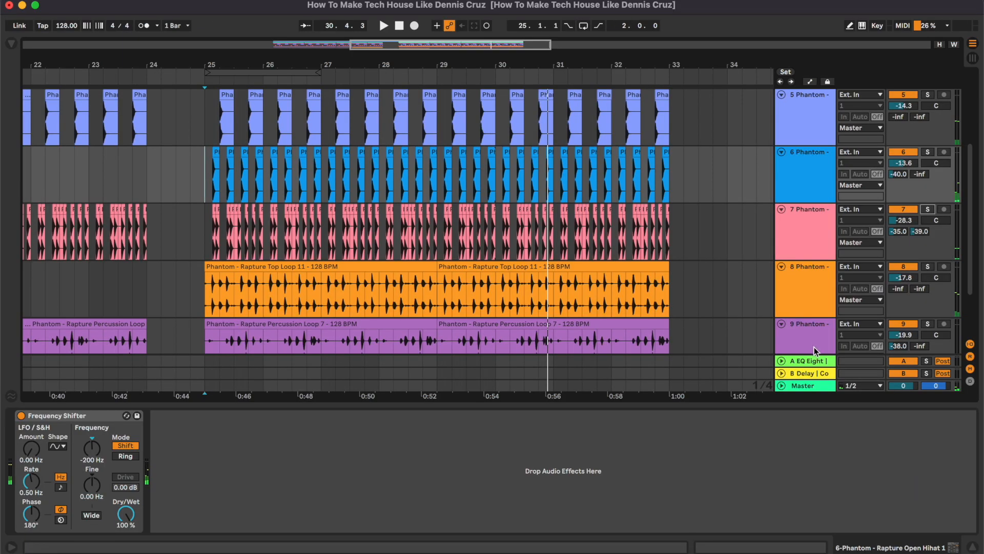
Show the device chain of the A return track again.
click(809, 361)
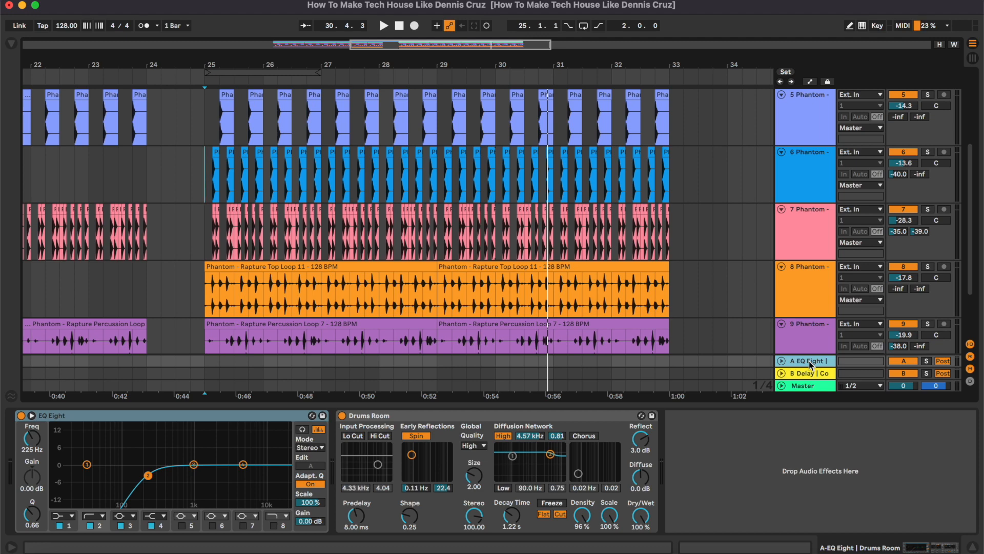
Show the device chain of the B return track and examine its Delay and sidechained Compressor settings.
scroll(822, 282, down, 2)
click(812, 373)
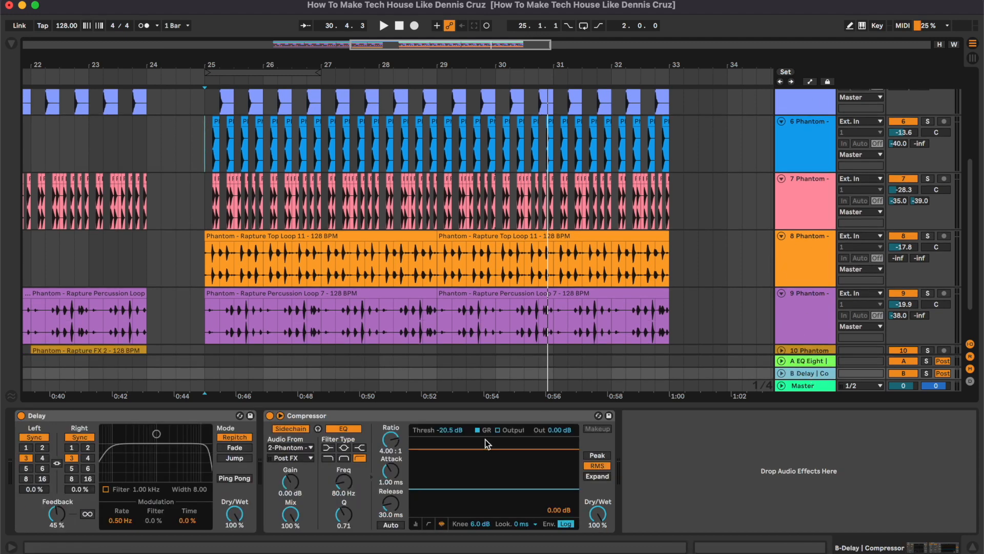
click(468, 414)
click(181, 419)
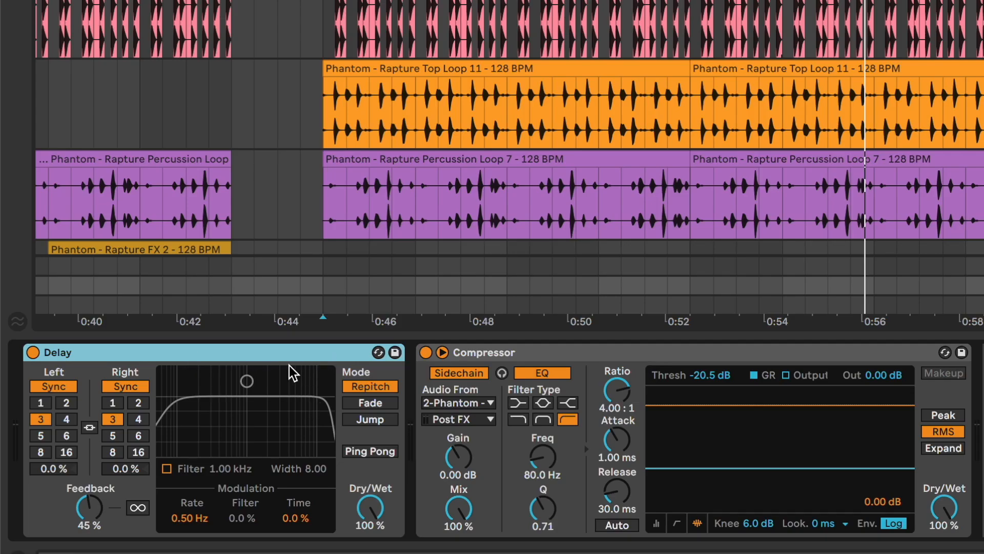
click(514, 356)
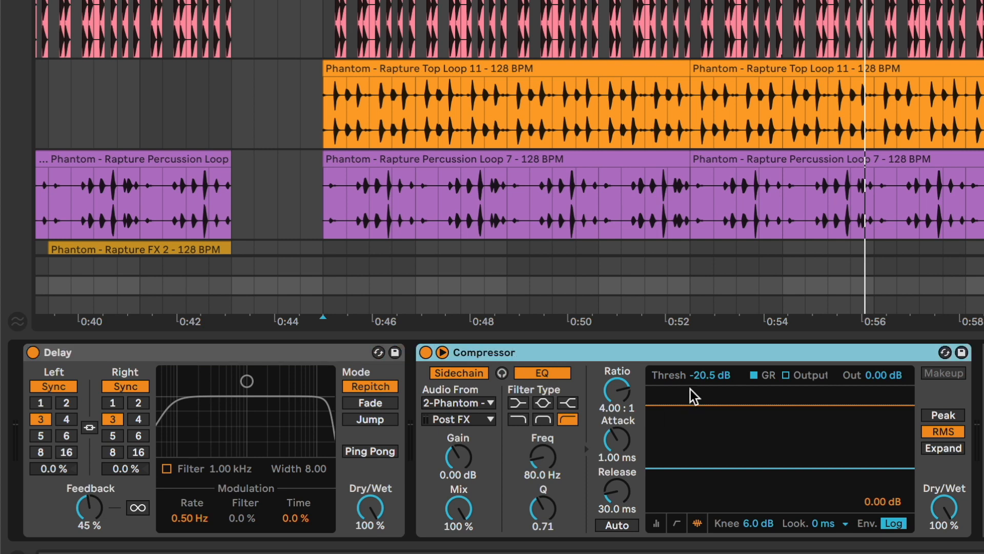
Audition the soloed Percussion 7 track from bar 25 with send B at 0 dB, set send B to -33.0 dB, unsolo it and hide the device view.
click(816, 195)
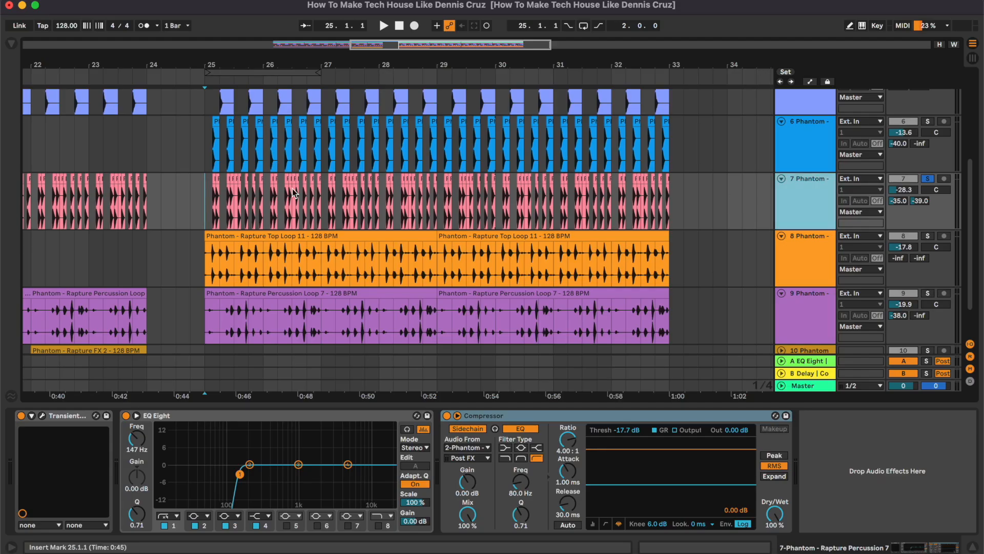
key(space)
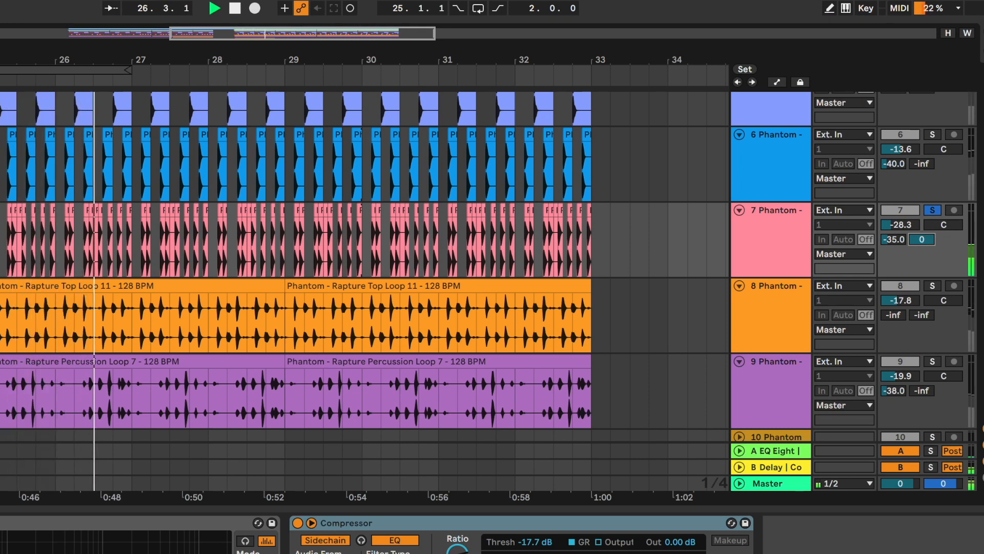
click(923, 240)
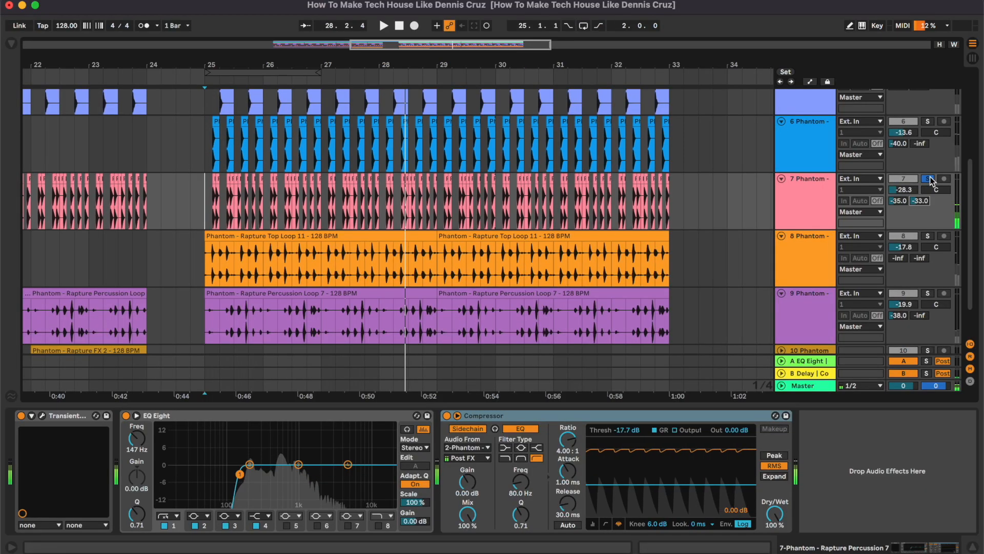
scroll(906, 243, down, 3)
scroll(916, 236, up, 3)
click(929, 187)
click(972, 547)
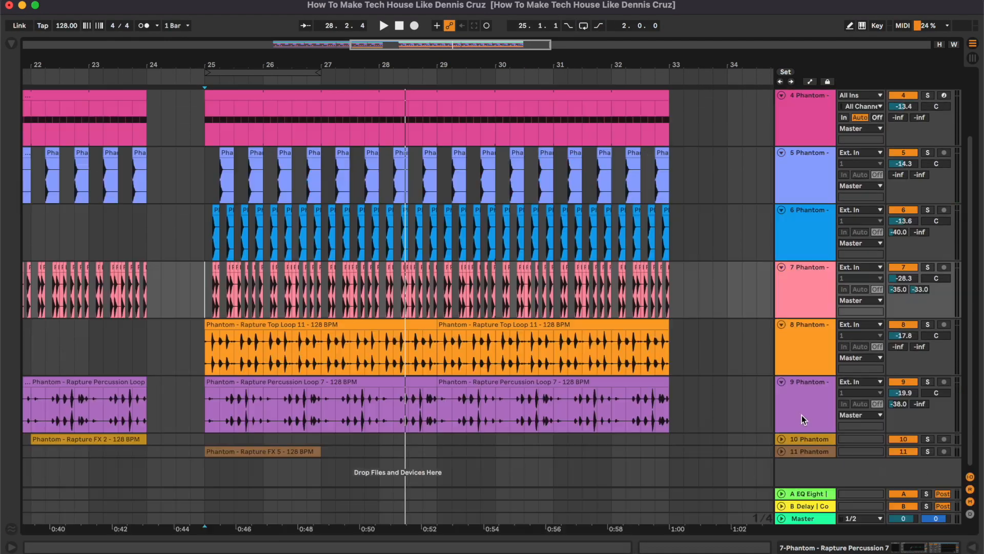
Select tracks 4 to 9, solo track 2 together with the percussion tracks and play the combined drum groove.
click(803, 419)
scroll(811, 136, up, 1)
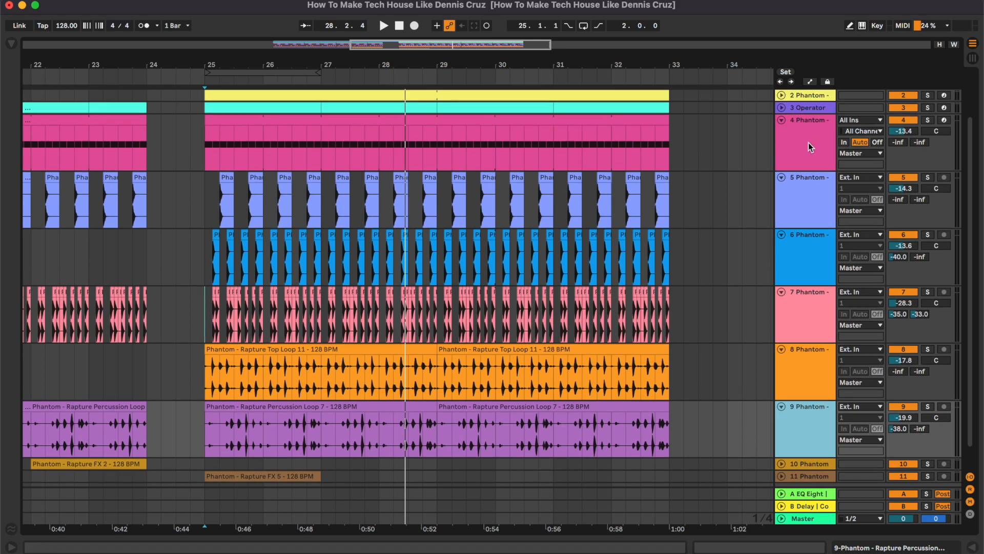
shift+click(827, 143)
click(928, 96)
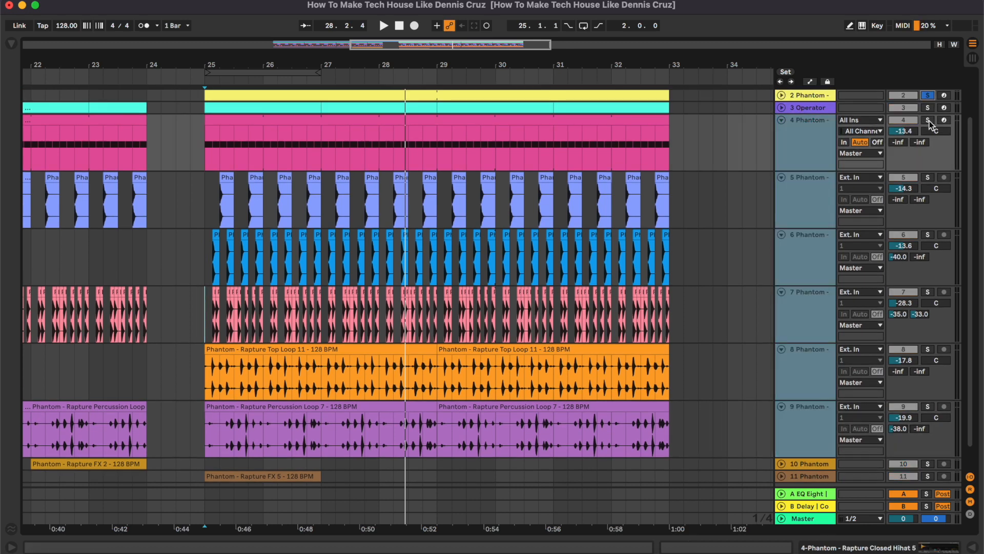
key(space)
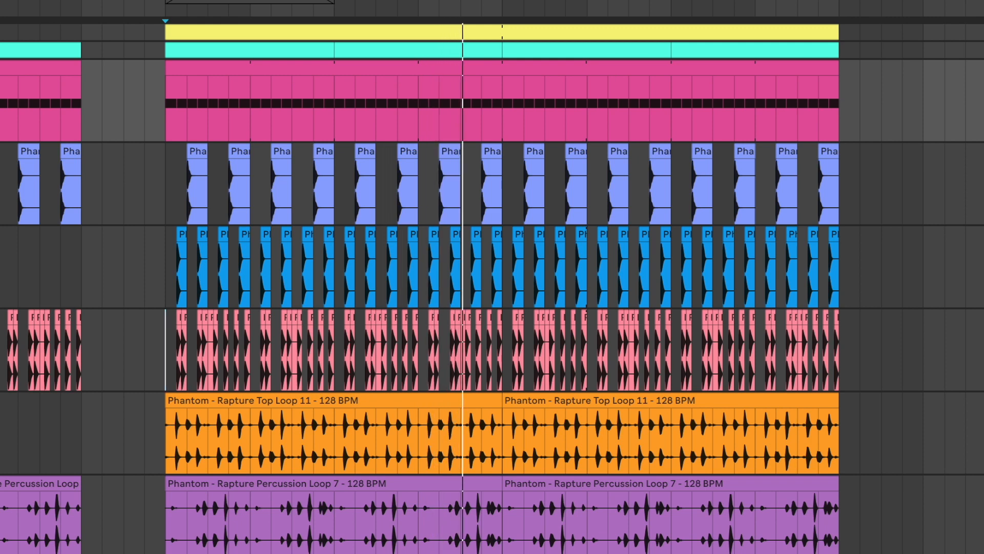
key(space)
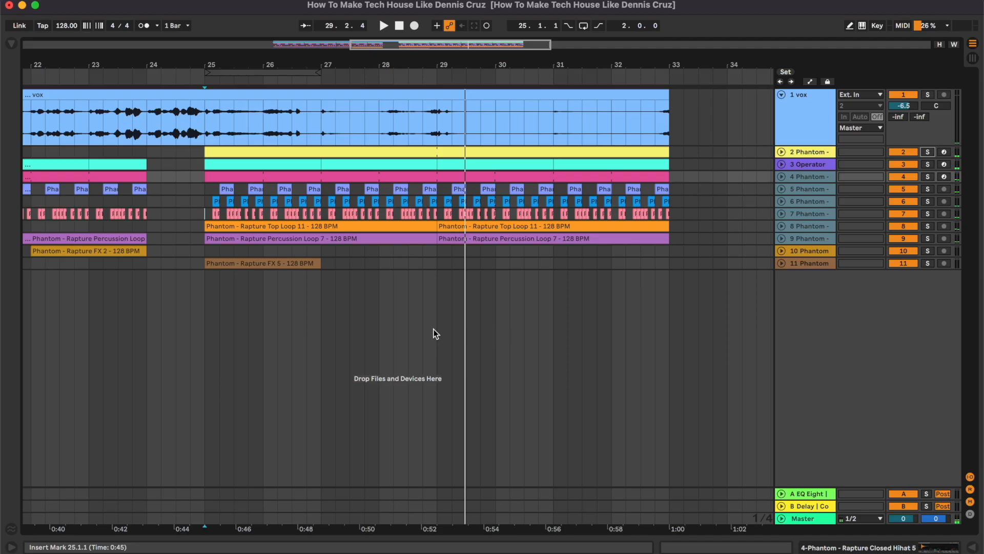
Unfold and solo the Rapture FX 2 track and play its riser clip from bar 22.
scroll(433, 331, left, 4)
click(791, 251)
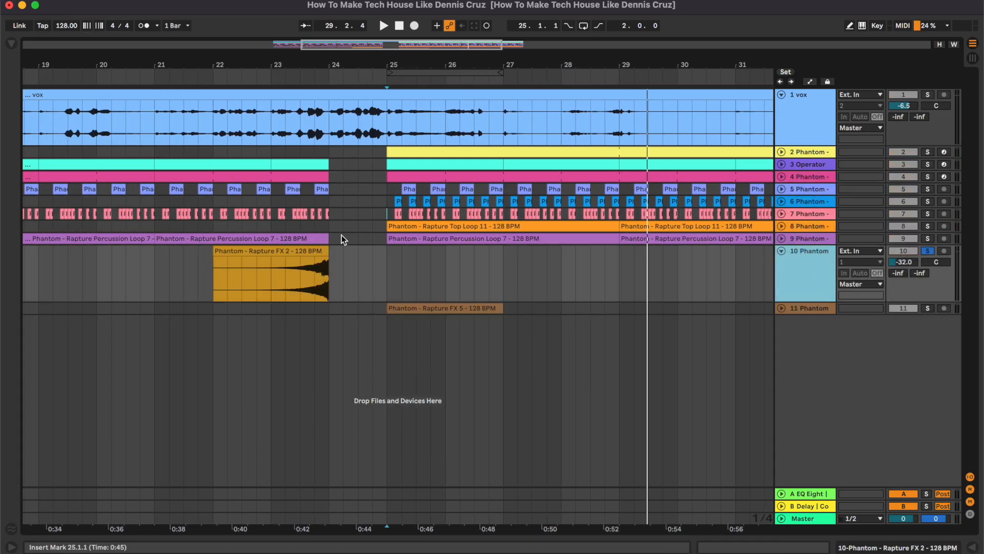
scroll(341, 235, left, 2)
click(259, 265)
key(space)
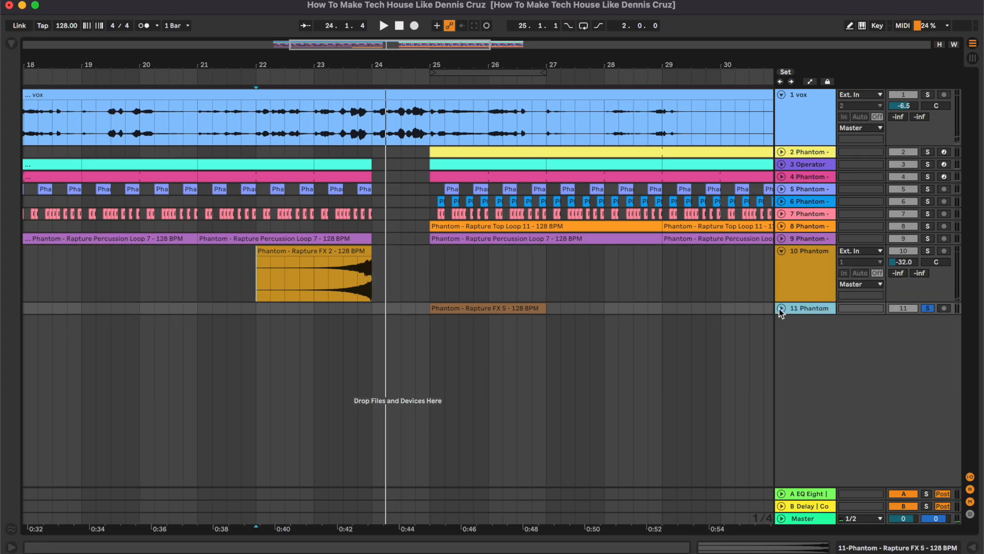
Unfold the soloed Rapture FX 5 track, play its clip from bar 25, and fold both FX tracks again.
click(782, 308)
click(501, 314)
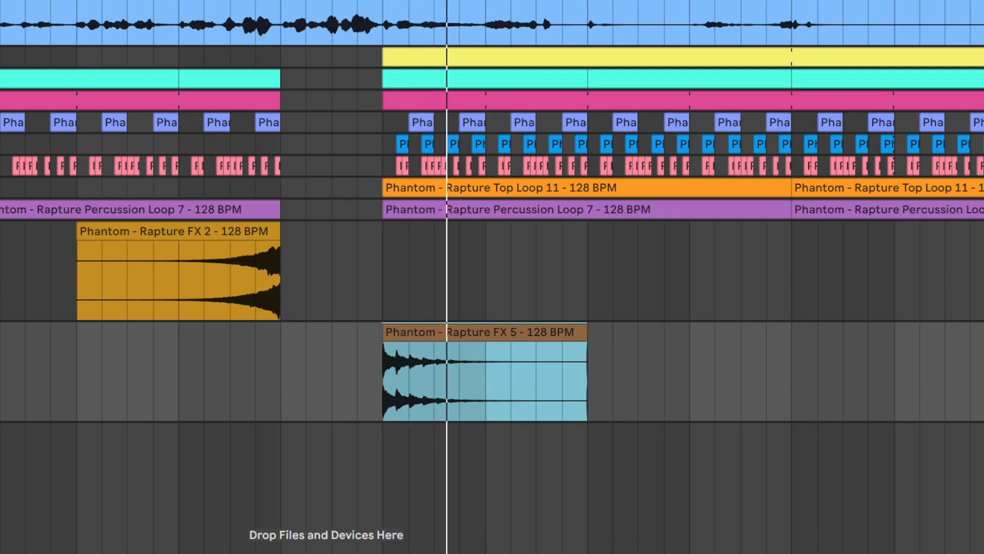
click(810, 272)
click(781, 250)
key(space)
click(810, 273)
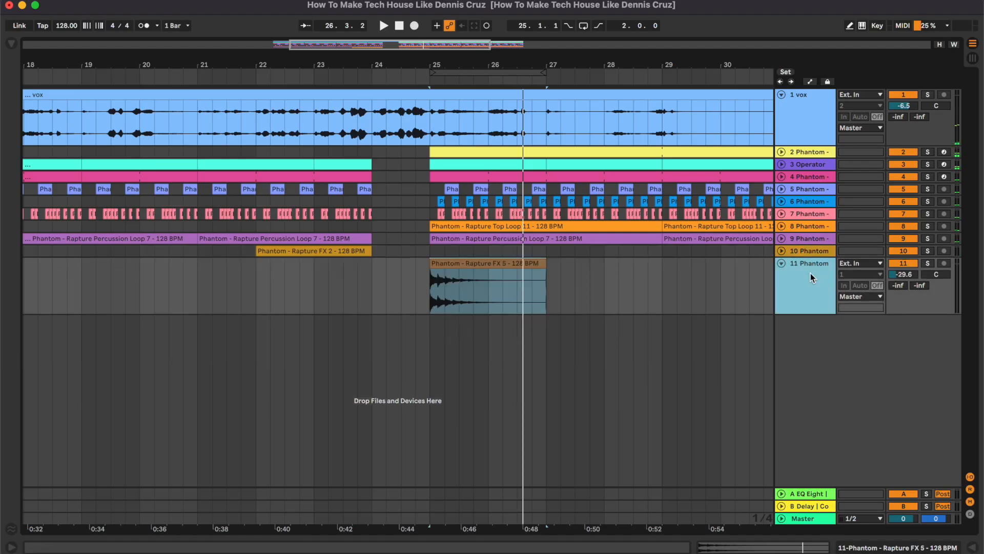
key(u)
Play the full arrangement with all tracks from the start of the vox clip at bar 17.
click(743, 314)
key(minus)
key(minus)
scroll(743, 314, right, 3)
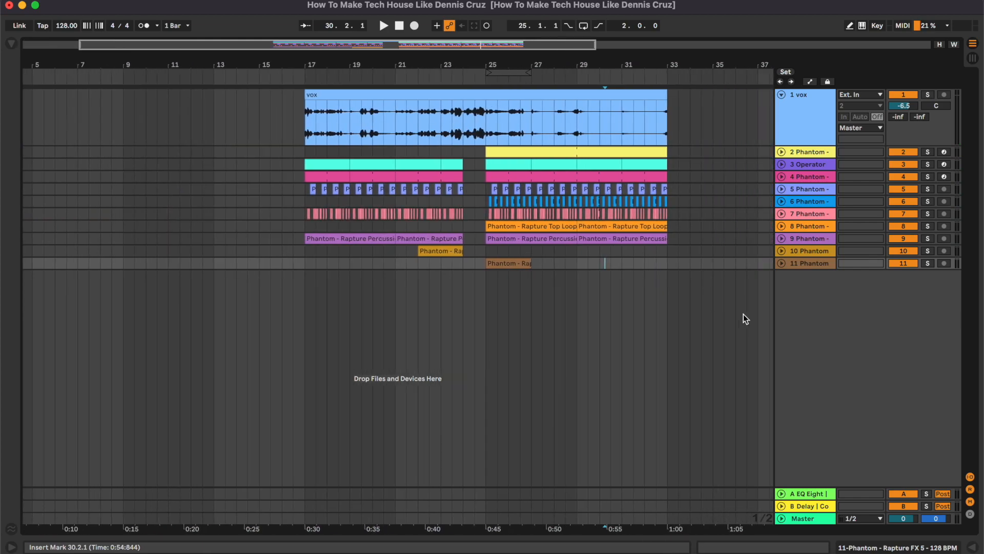
key(plus)
click(127, 121)
key(space)
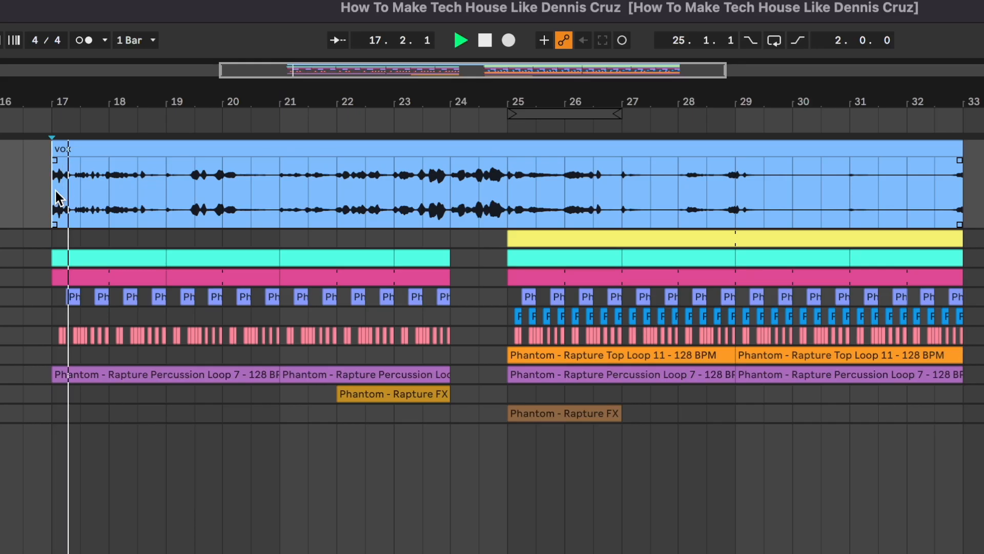